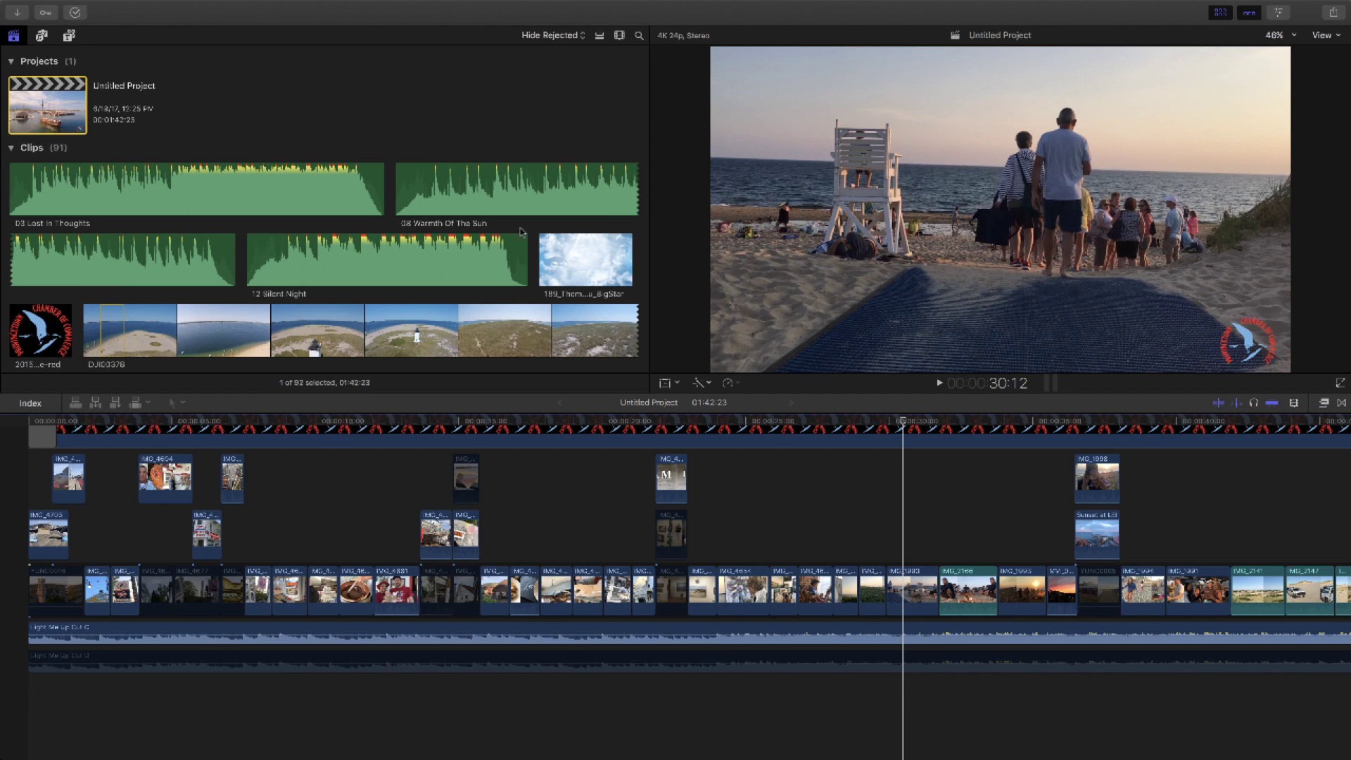
Step: Play the project full screen from its beginning with the volume raised, and mute the sound when playback is over
click(30, 423)
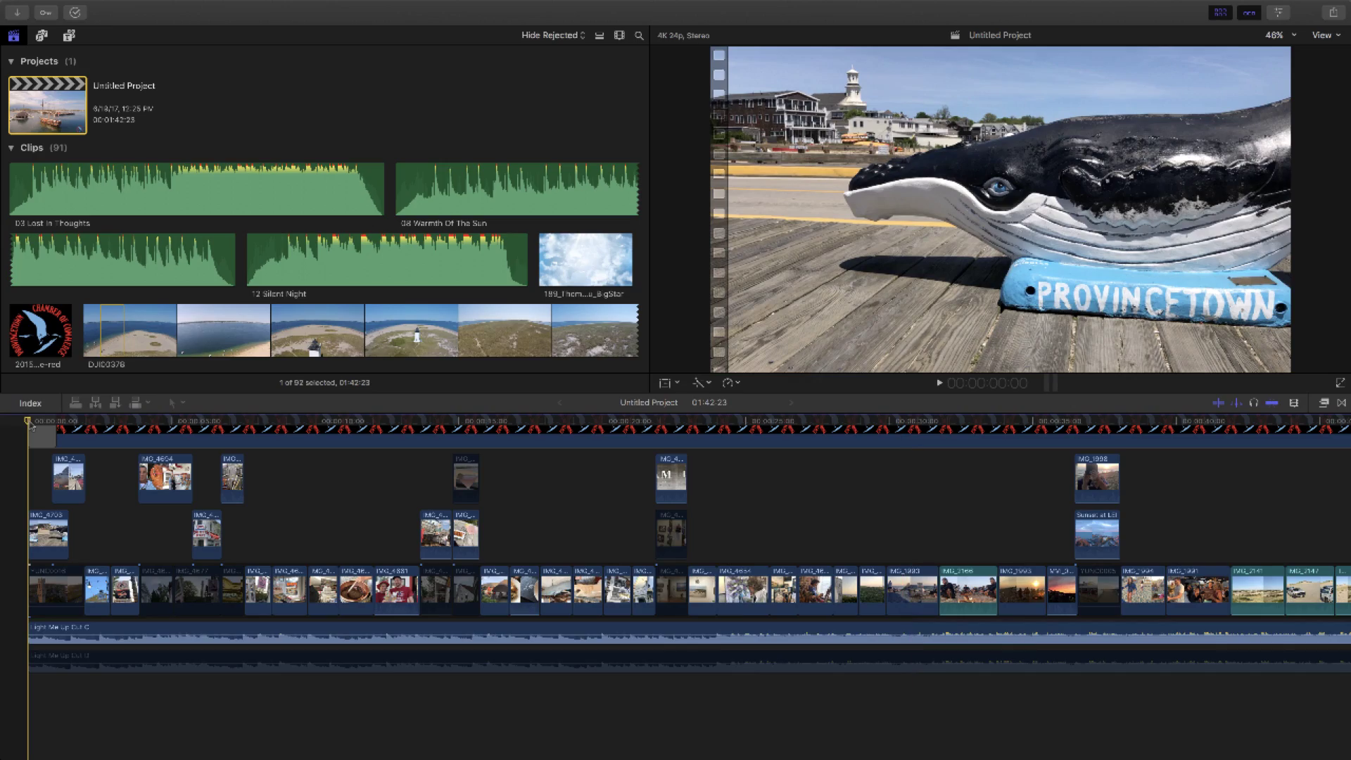
key(XF86AudioRaiseVolume)
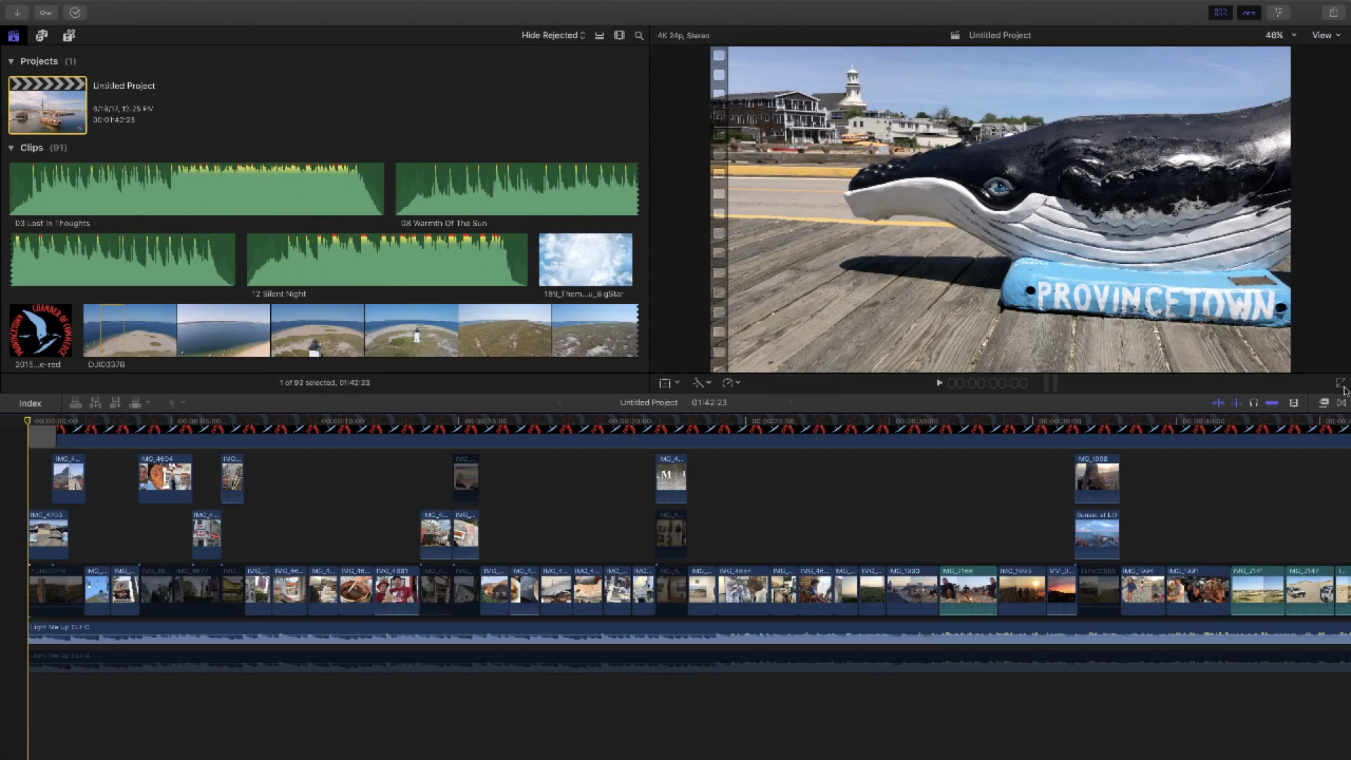
click(1340, 384)
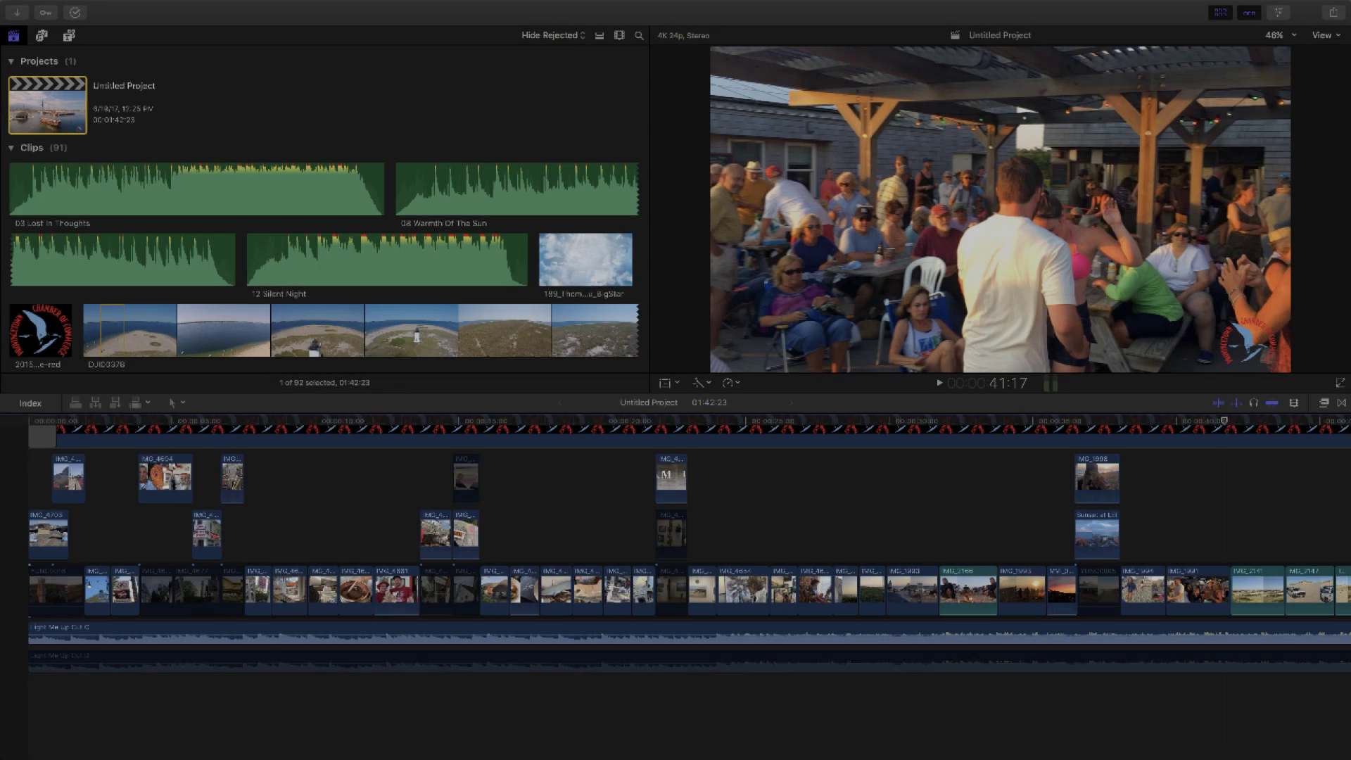
key(XF86AudioMute)
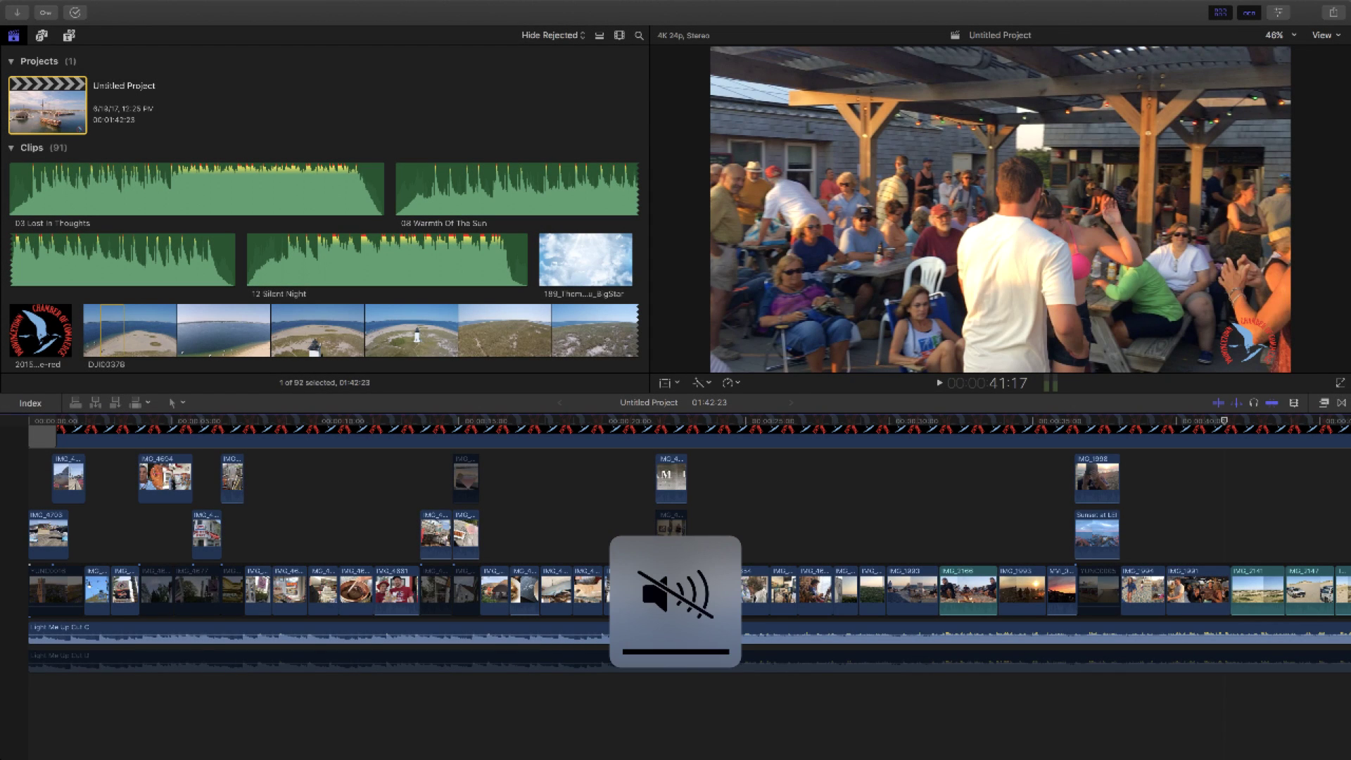
Step: Apply the mLut by motionVFX effect to the connected lobster clip IMG_4694 near the start of the timeline
click(896, 420)
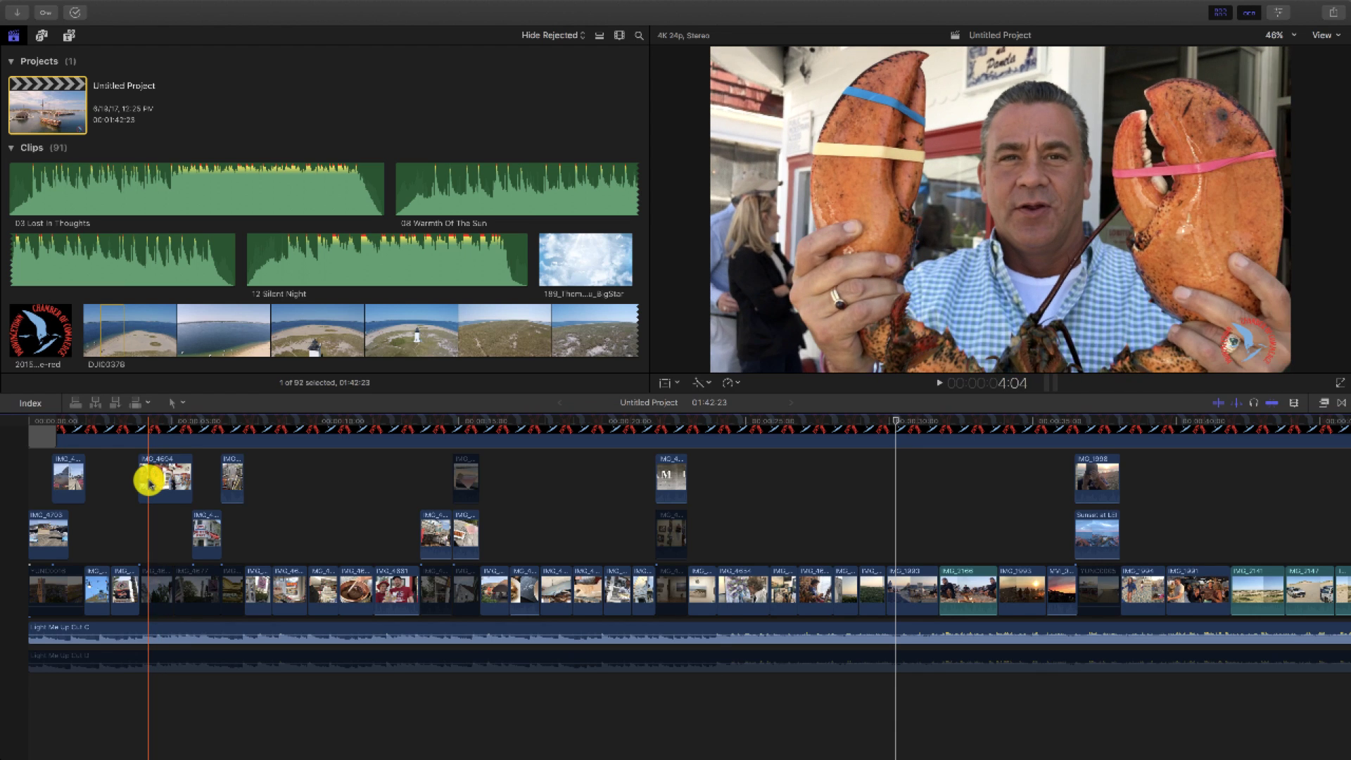
click(141, 484)
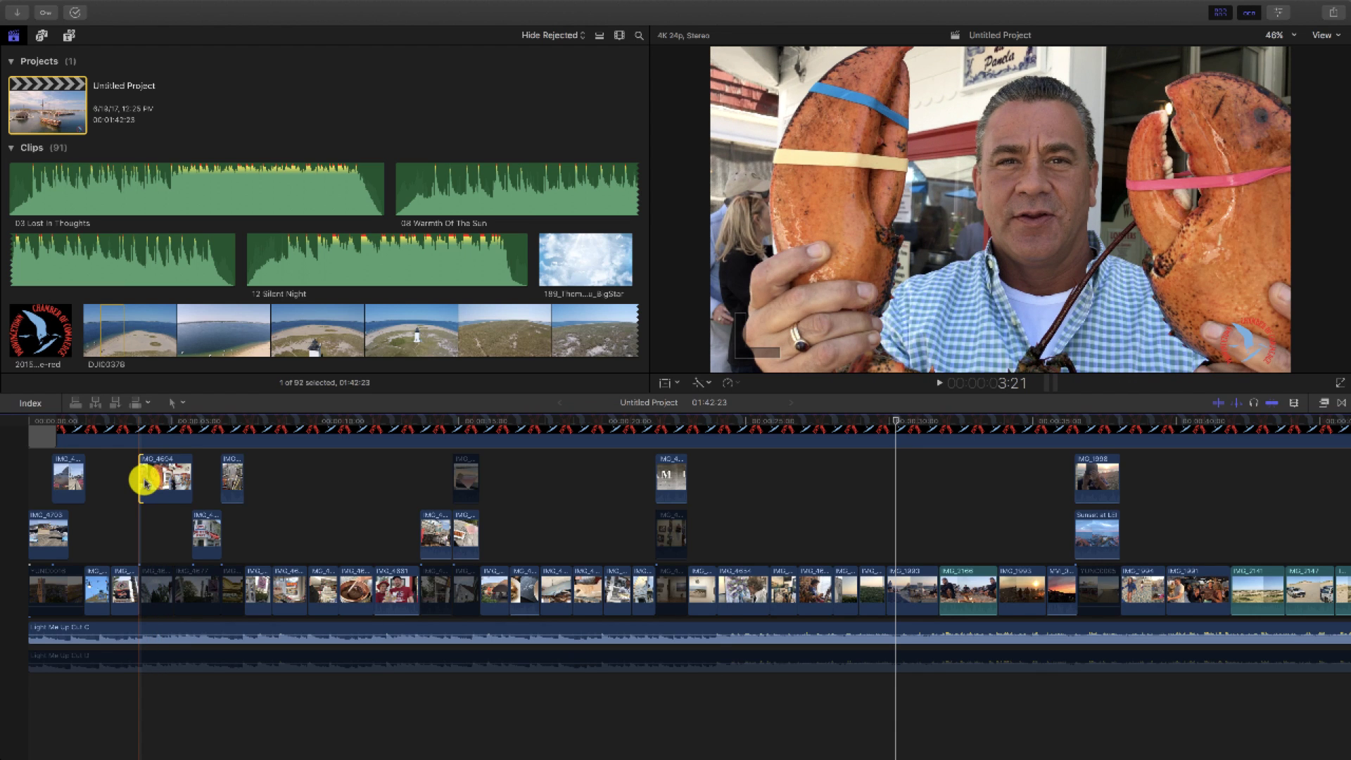
click(146, 484)
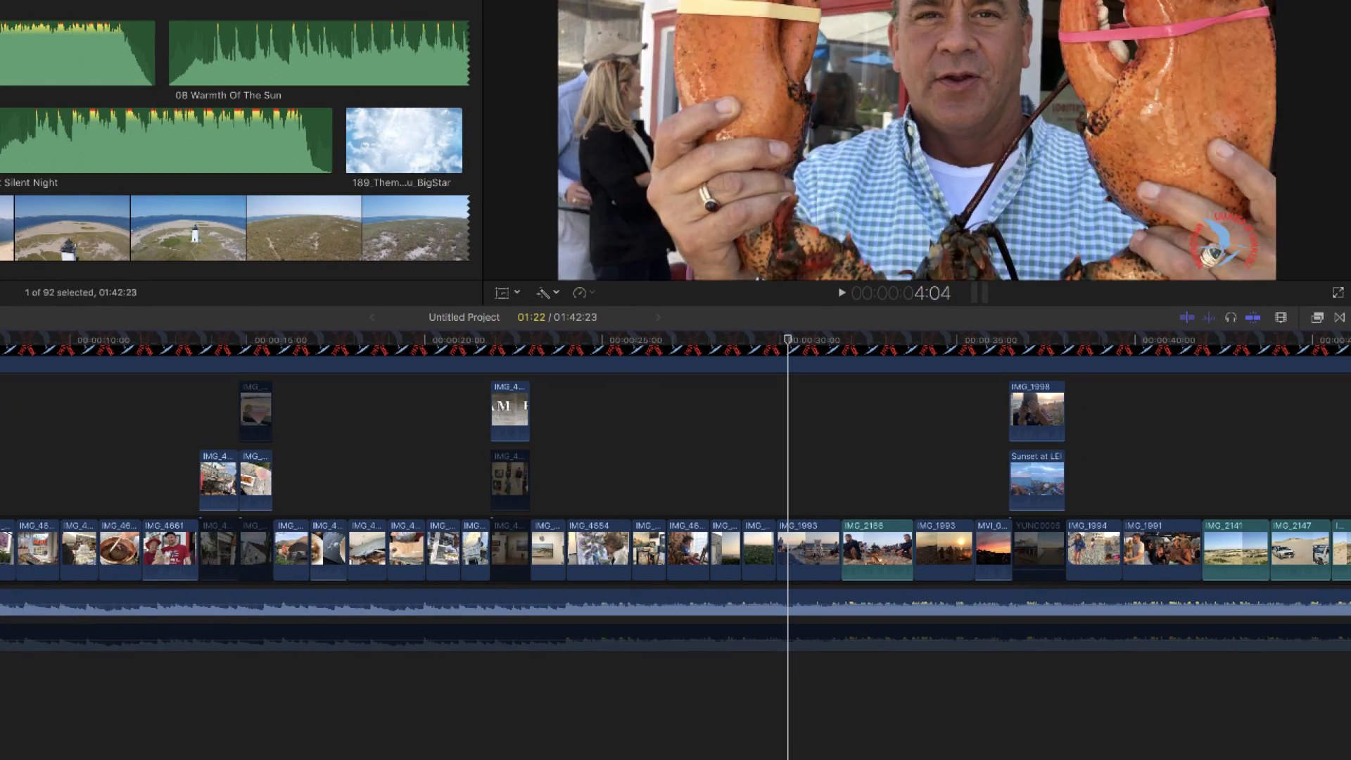
click(1316, 317)
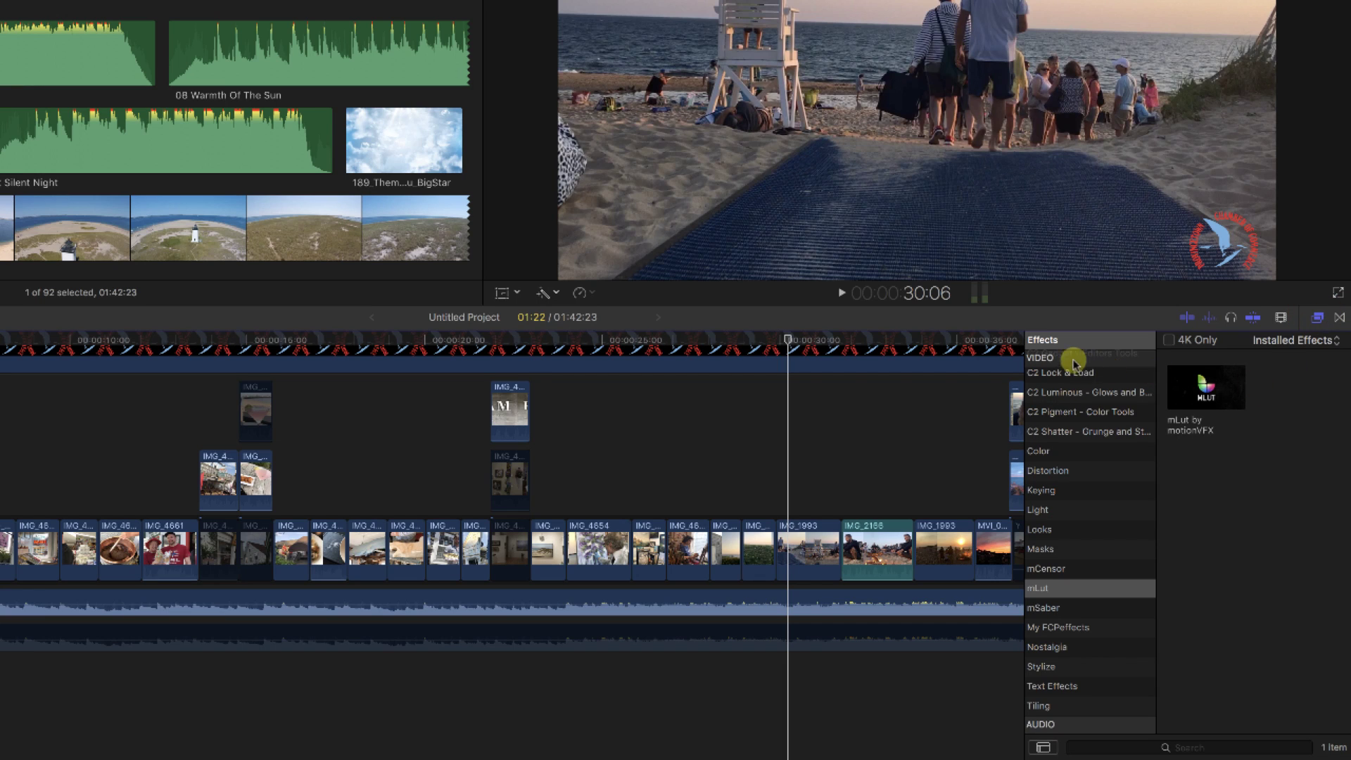
scroll(1067, 352, up, 3)
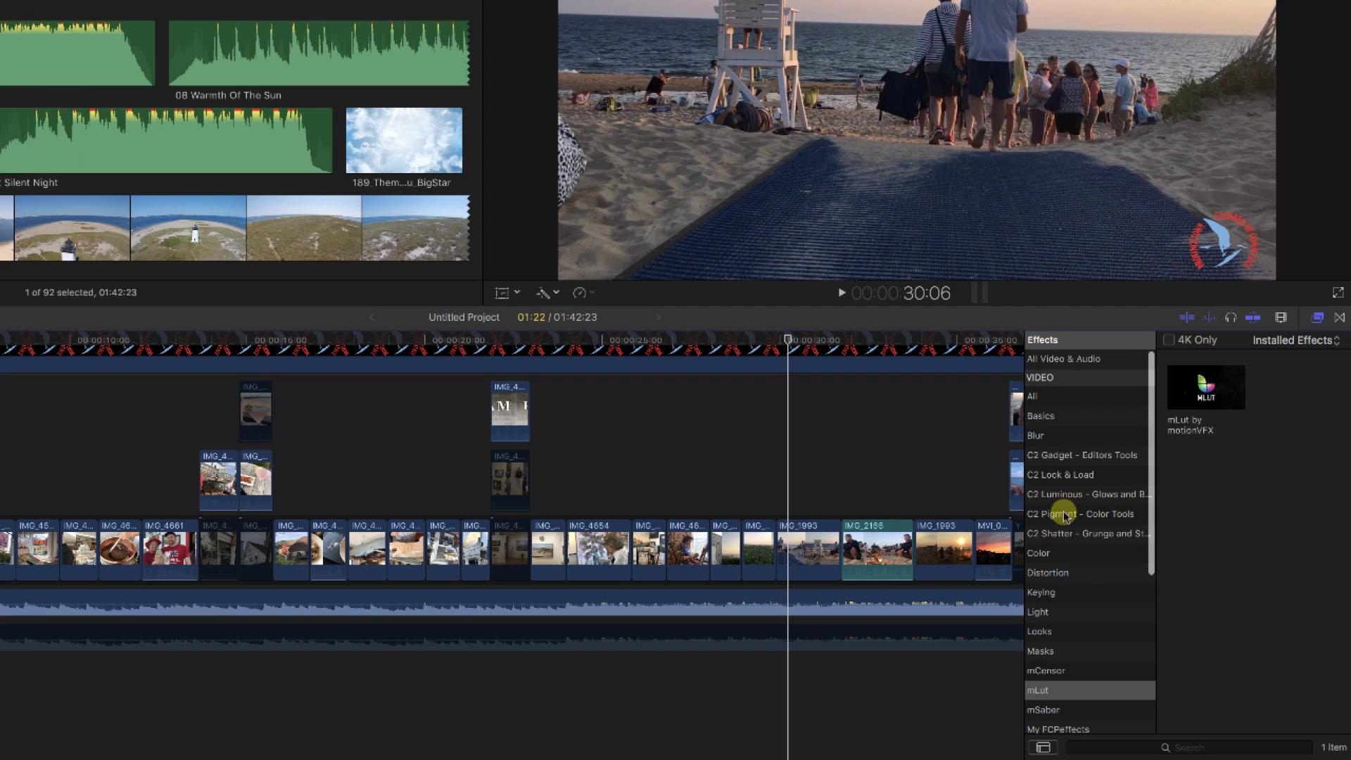
scroll(1048, 704, down, 3)
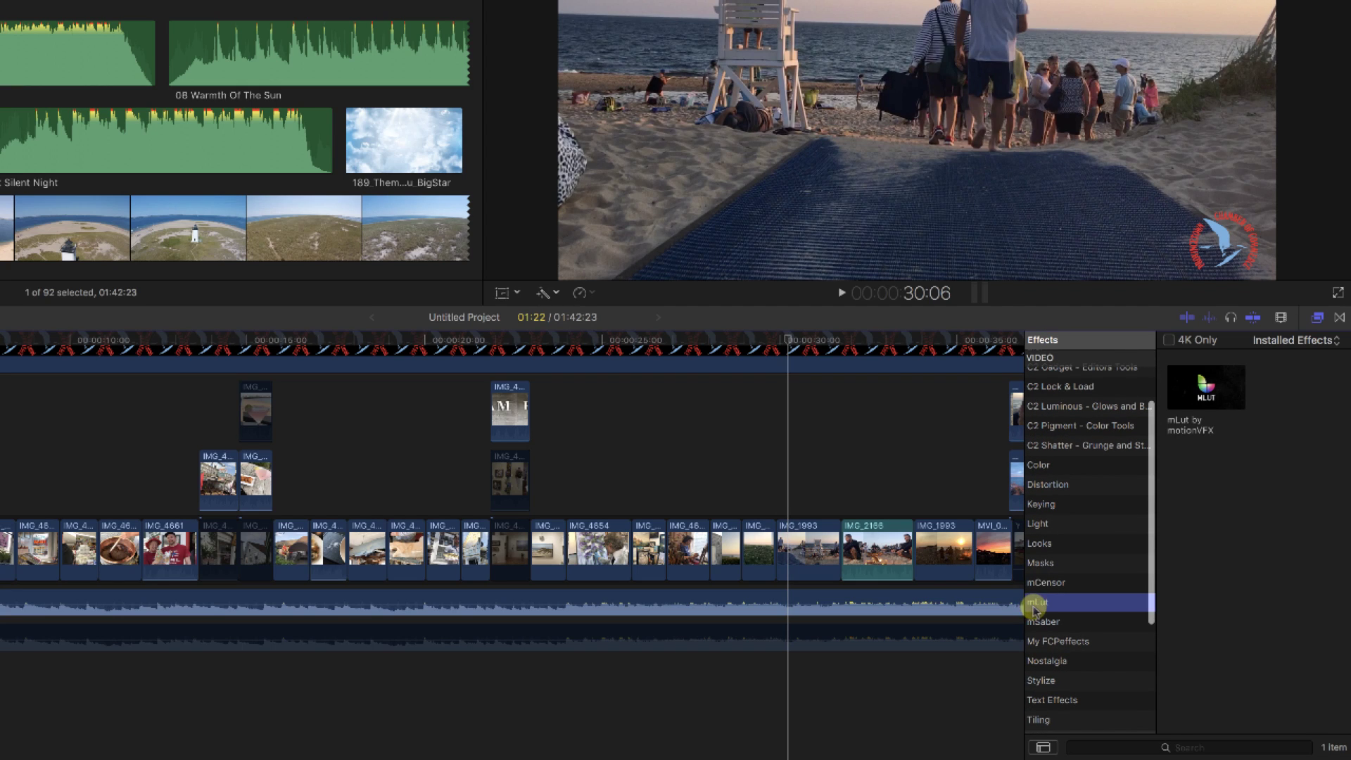
click(1207, 386)
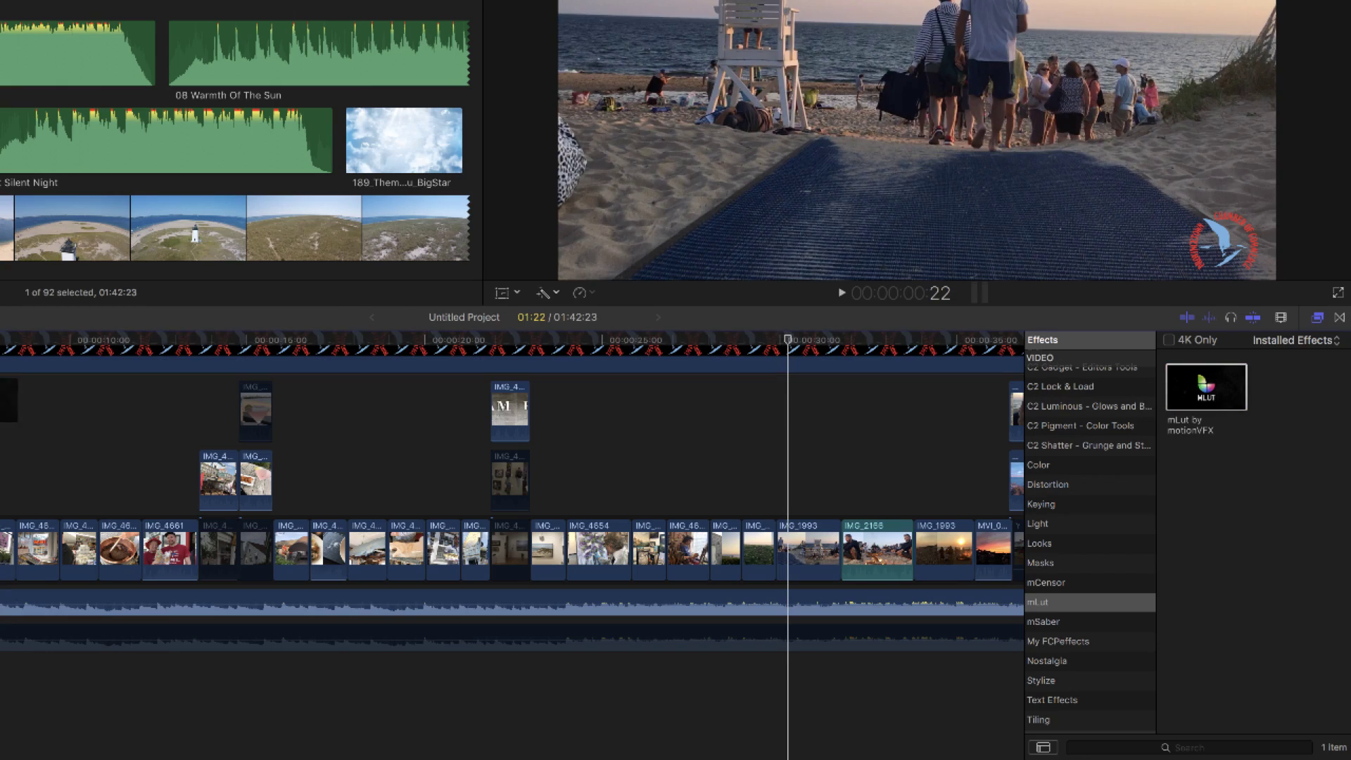
click(1, 340)
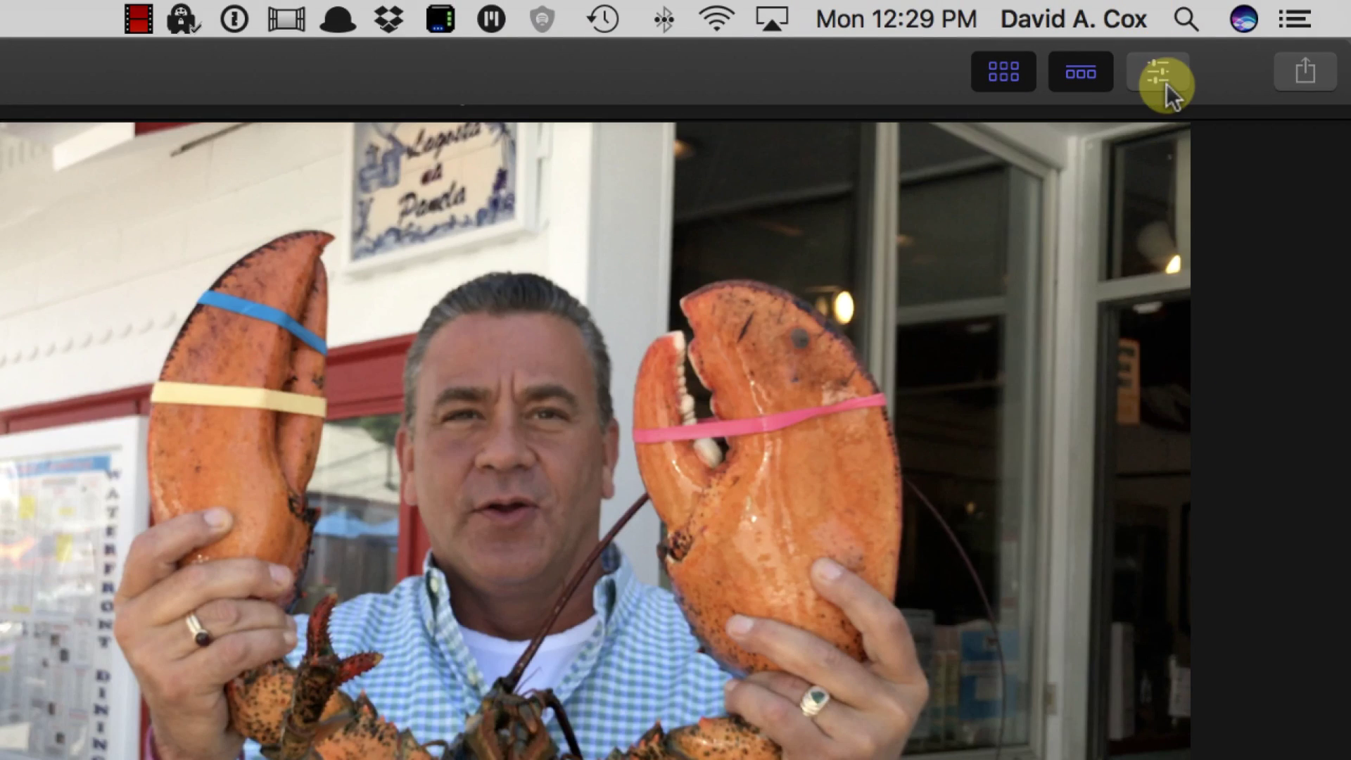
Step: Open the mLut Library from the clip's mLut effect settings and place its window clear of the viewer image
click(1170, 80)
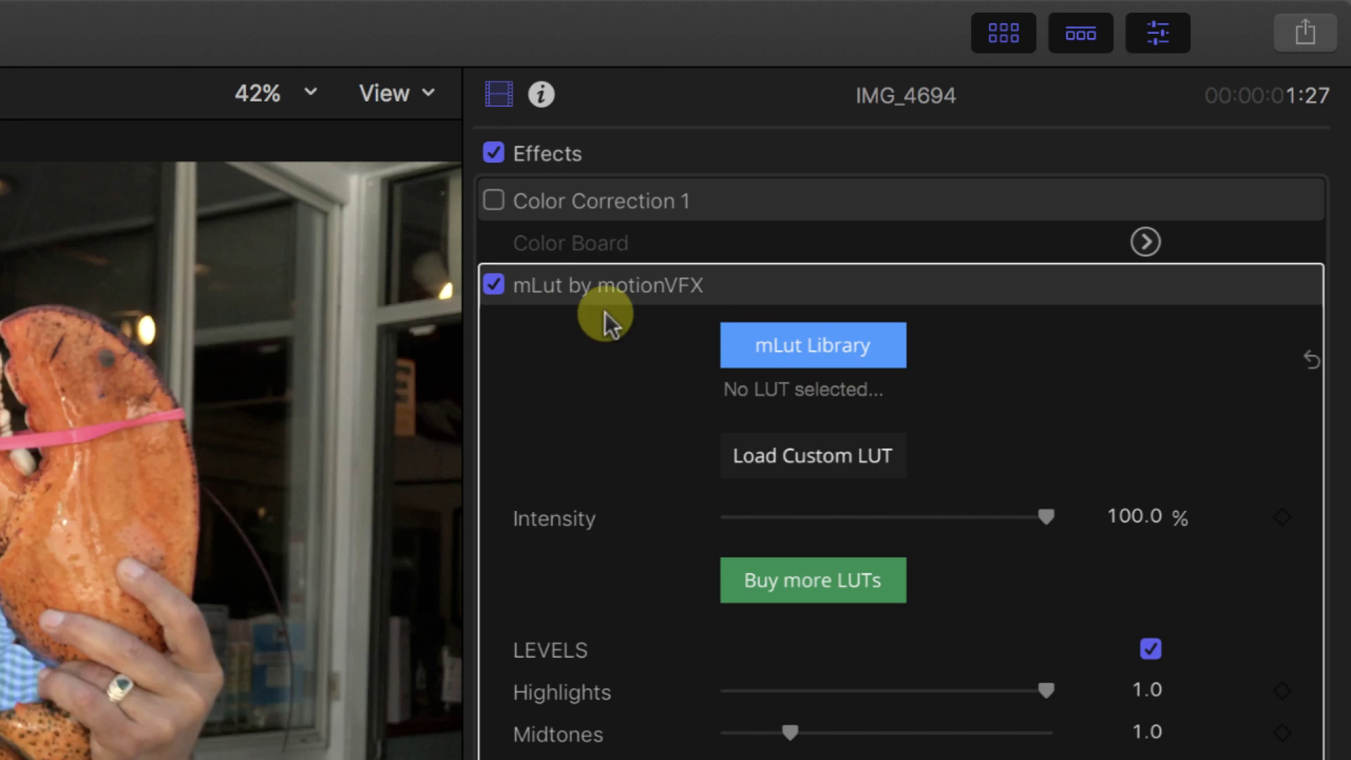
click(490, 291)
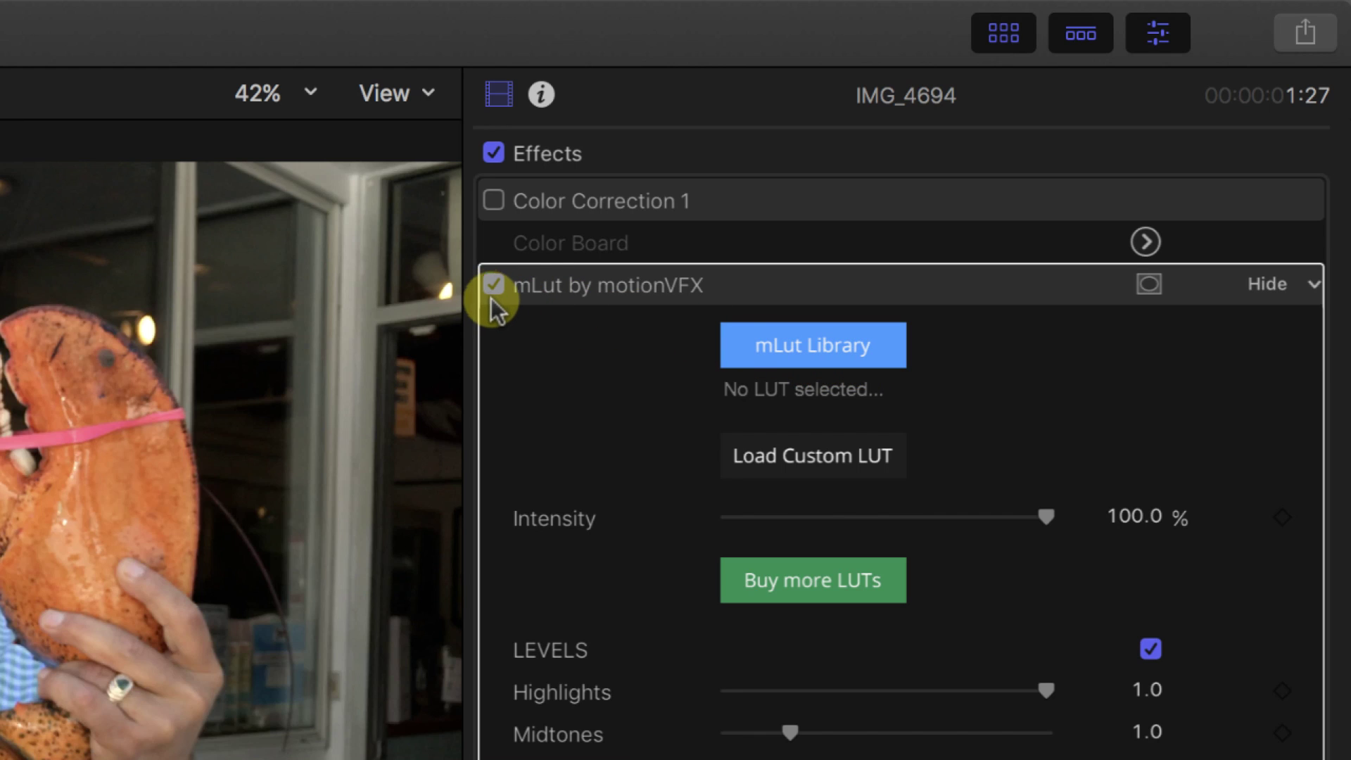
click(777, 347)
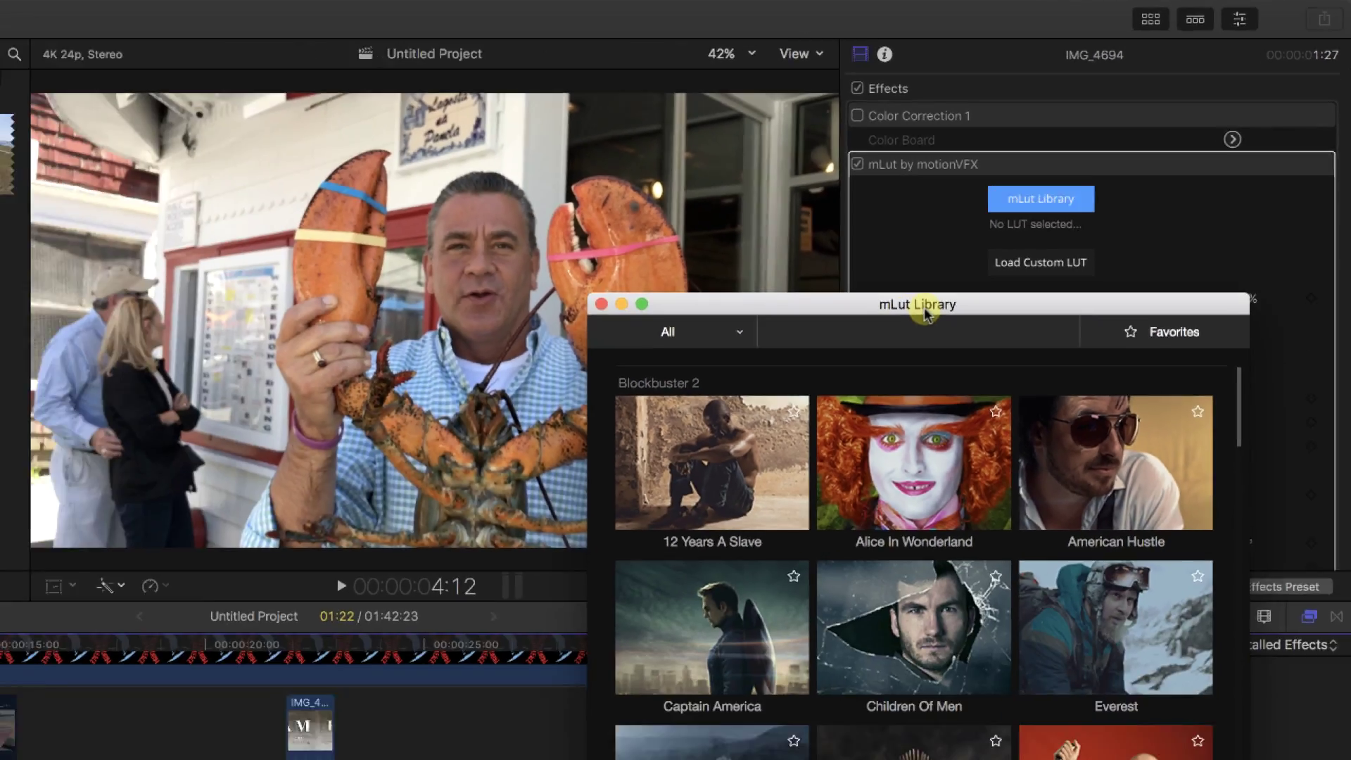
drag(615, 521, 274, 54)
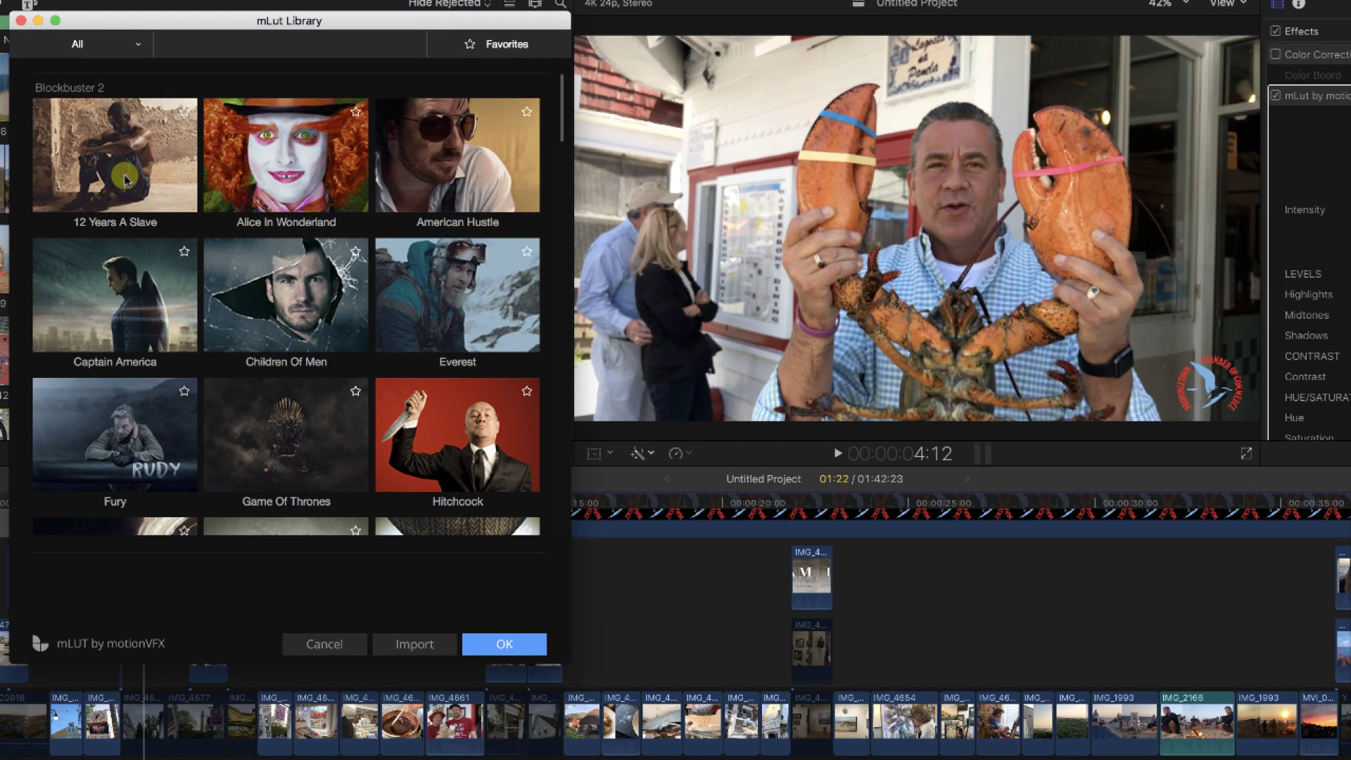
Step: Try the 12 Years A Slave, Alice In Wonderland, American Hustle, Captain America and Children Of Men LUTs on the clip
click(125, 180)
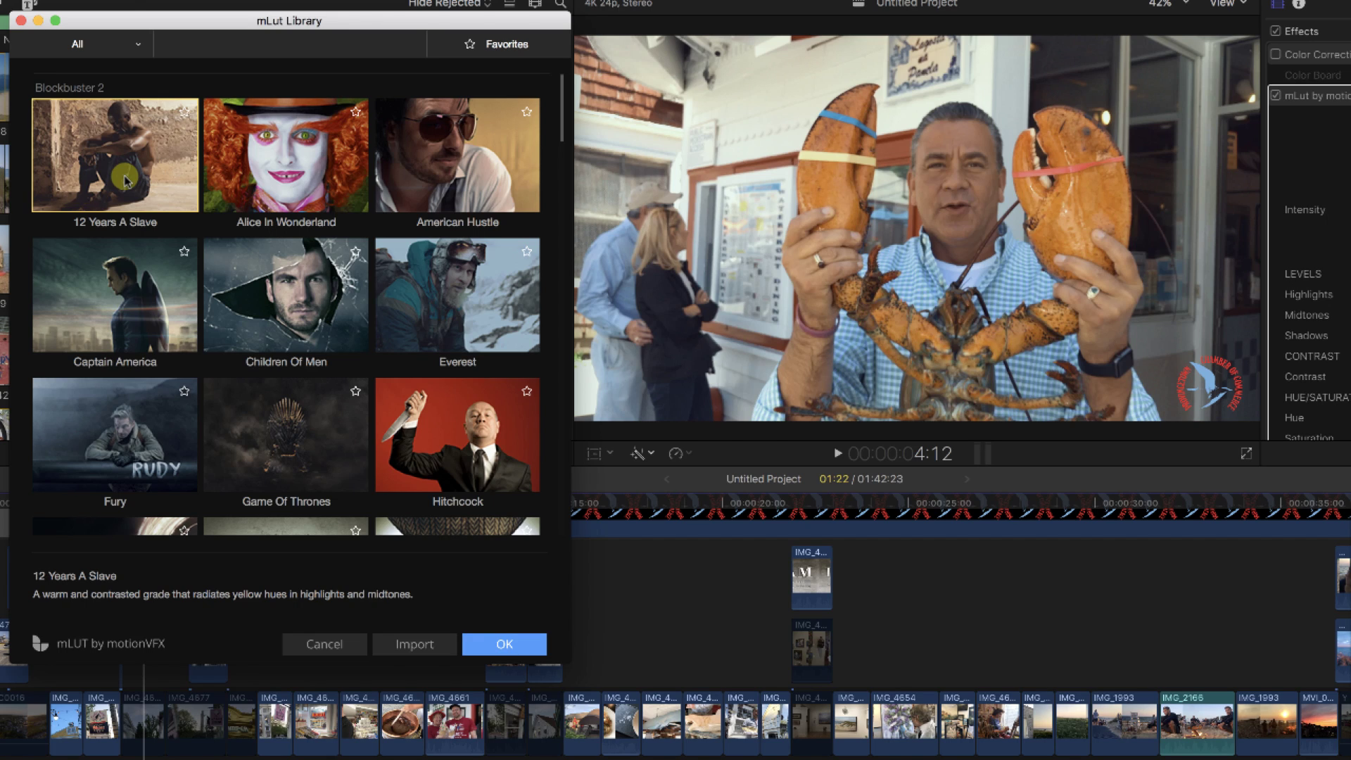
click(277, 175)
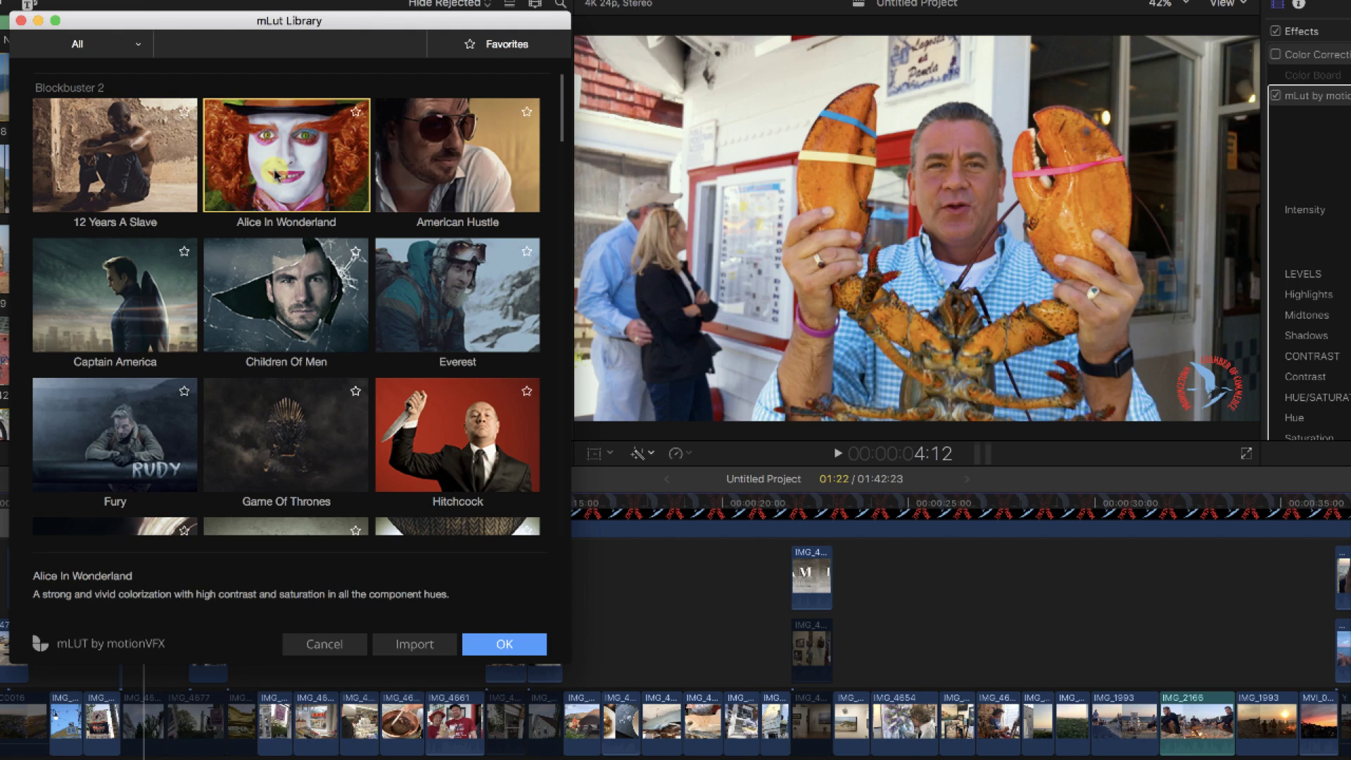
click(416, 181)
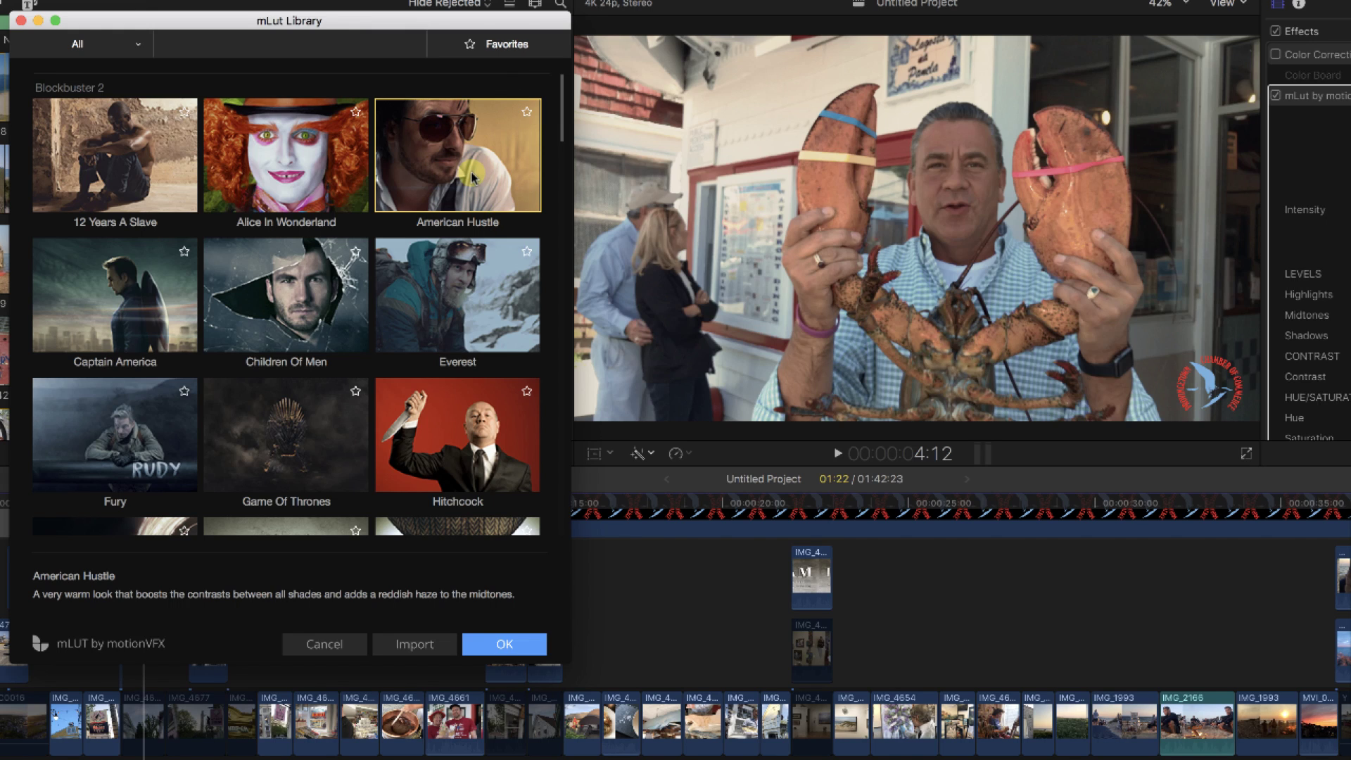
click(103, 305)
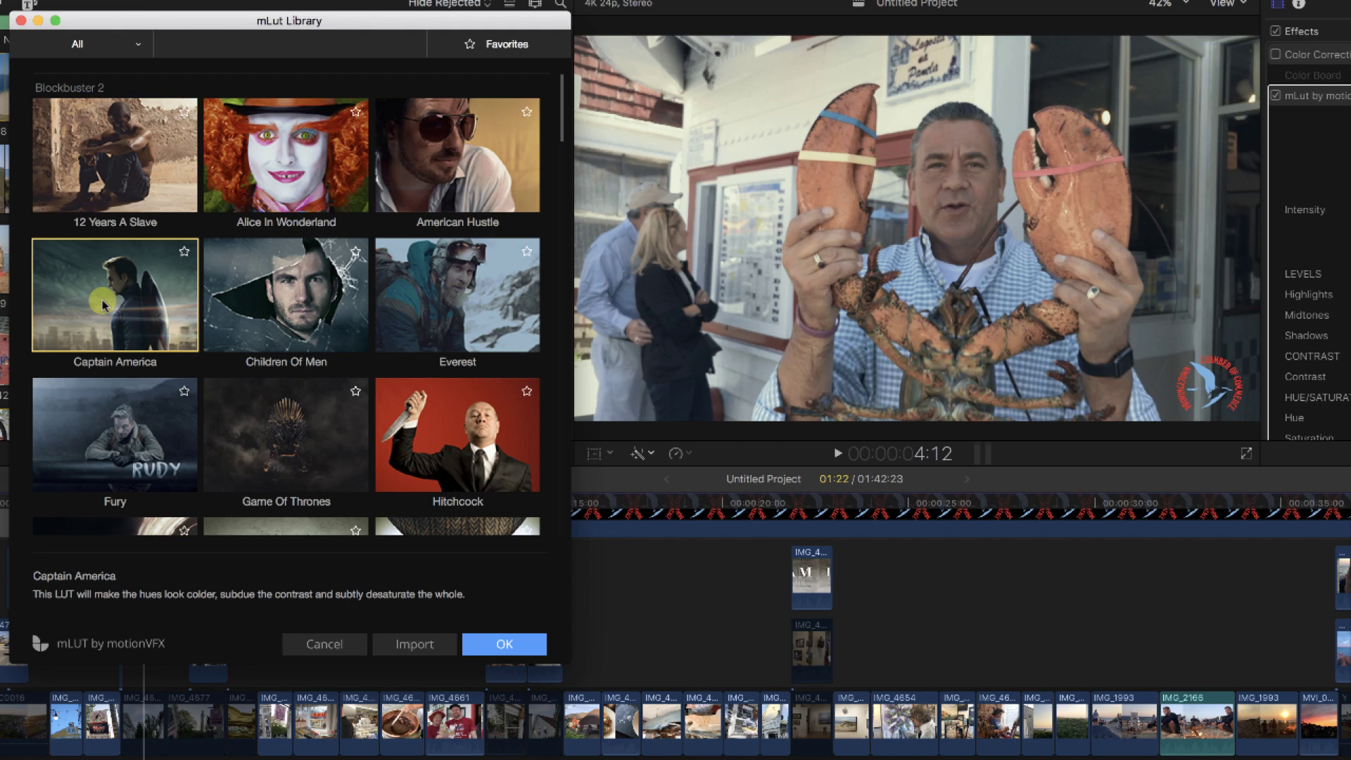
click(308, 304)
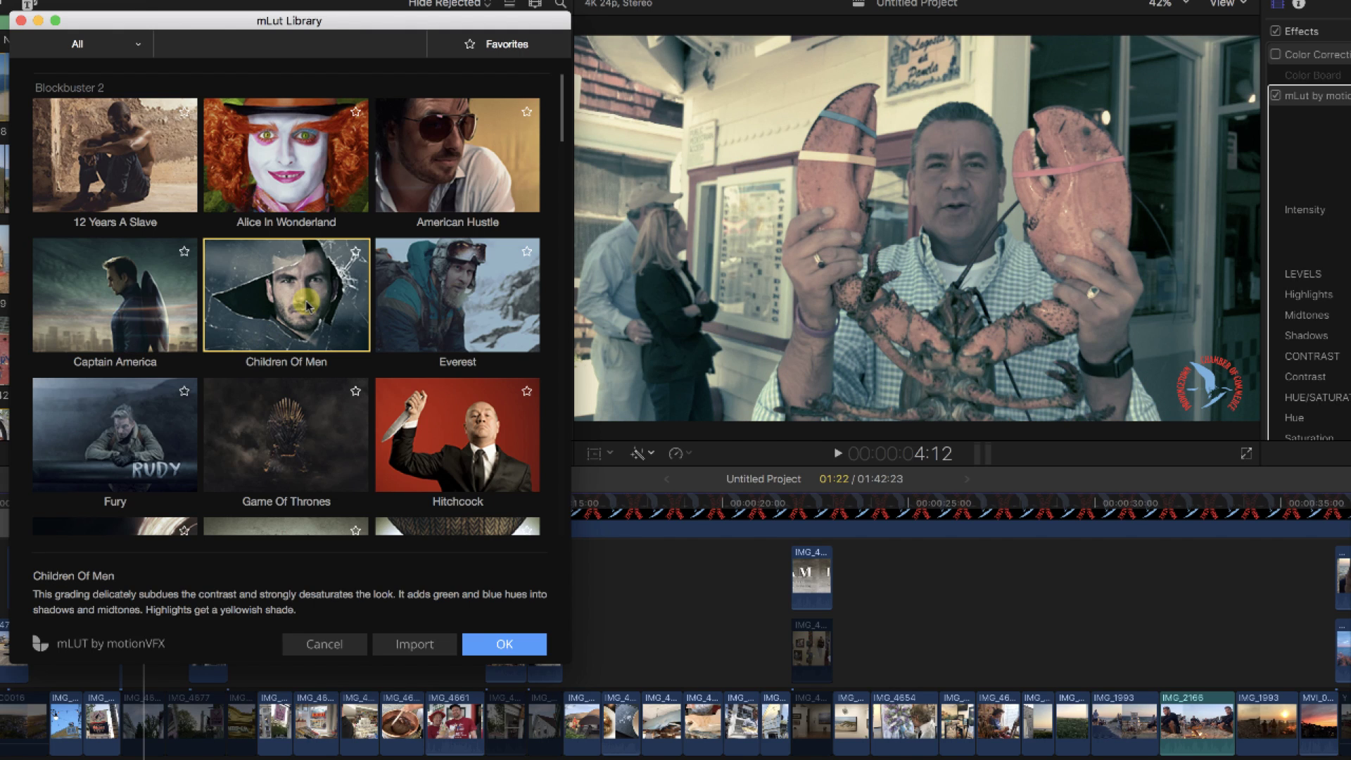
Step: Try the Game Of Thrones LUT and compare the clip with the mLut effect switched off and on
scroll(282, 456, down, 3)
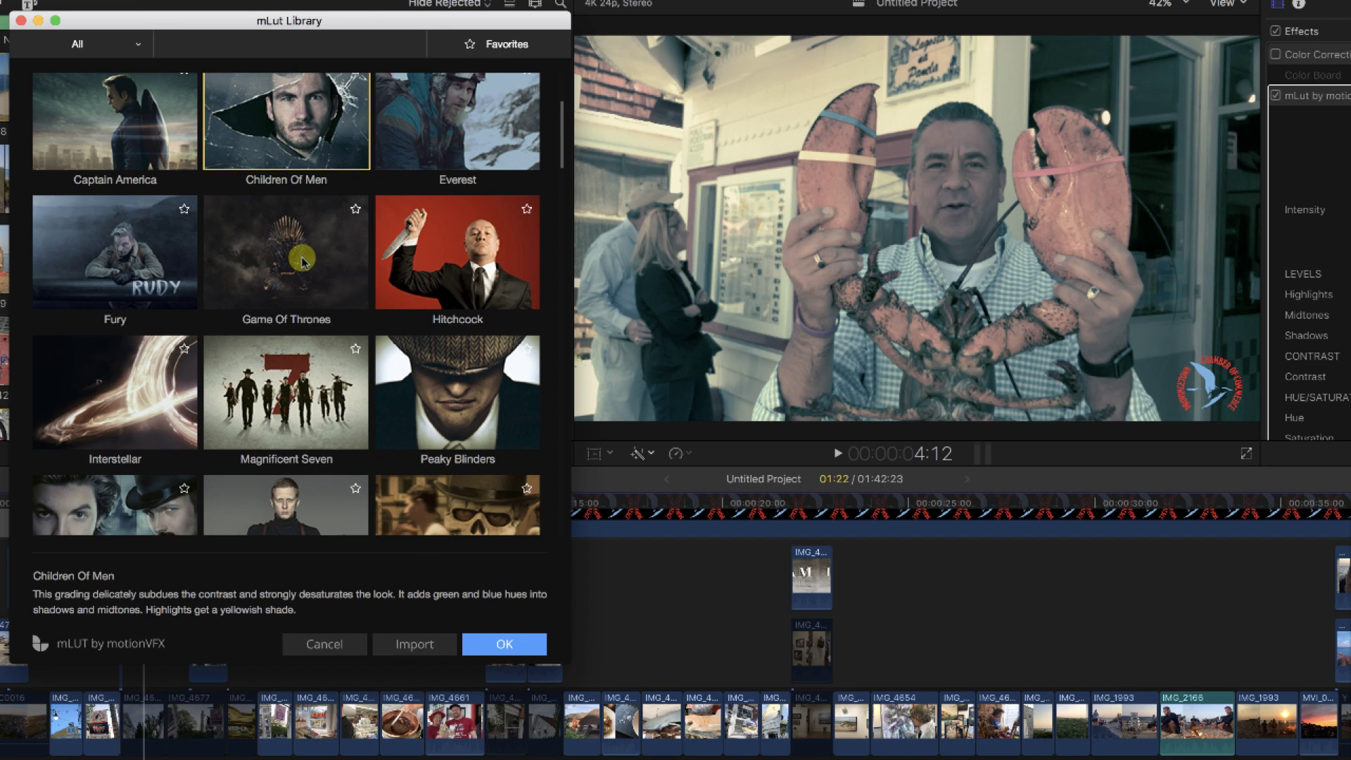
click(302, 262)
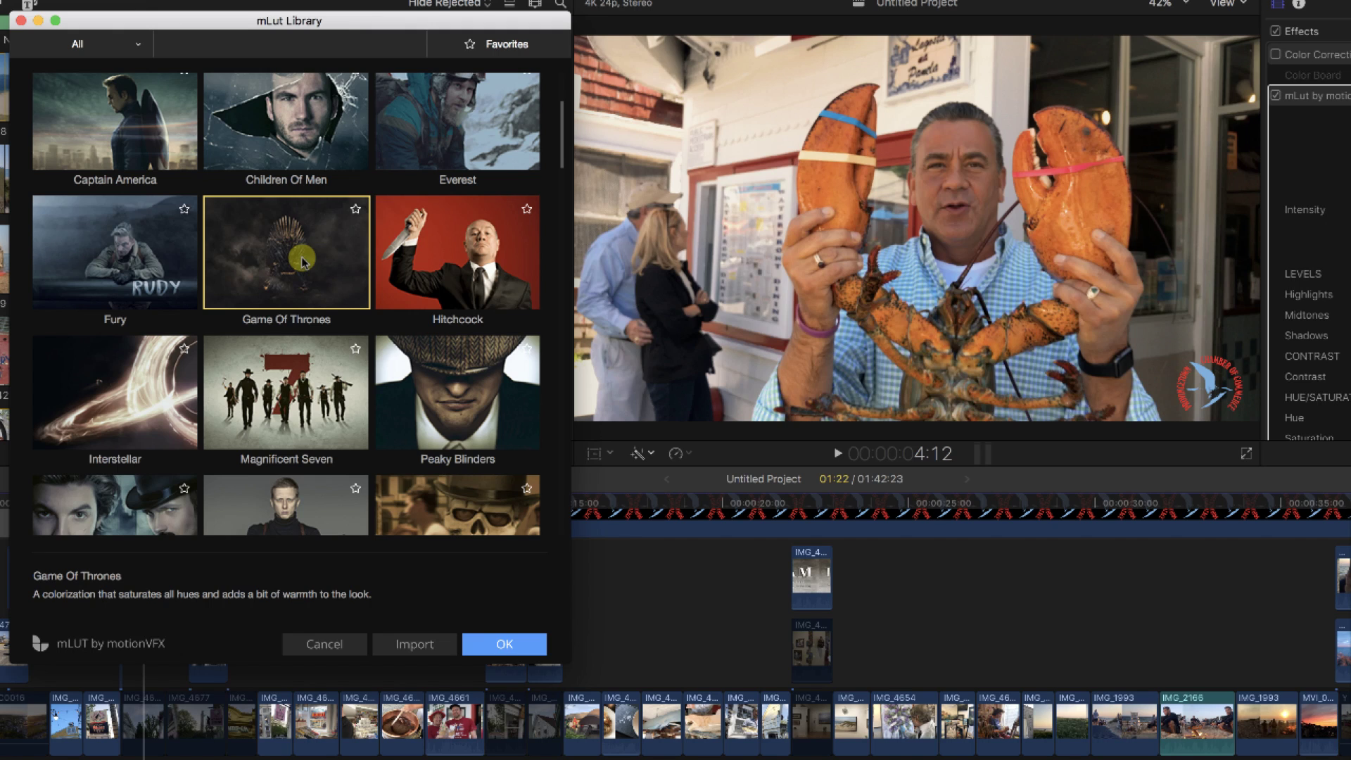
click(1275, 97)
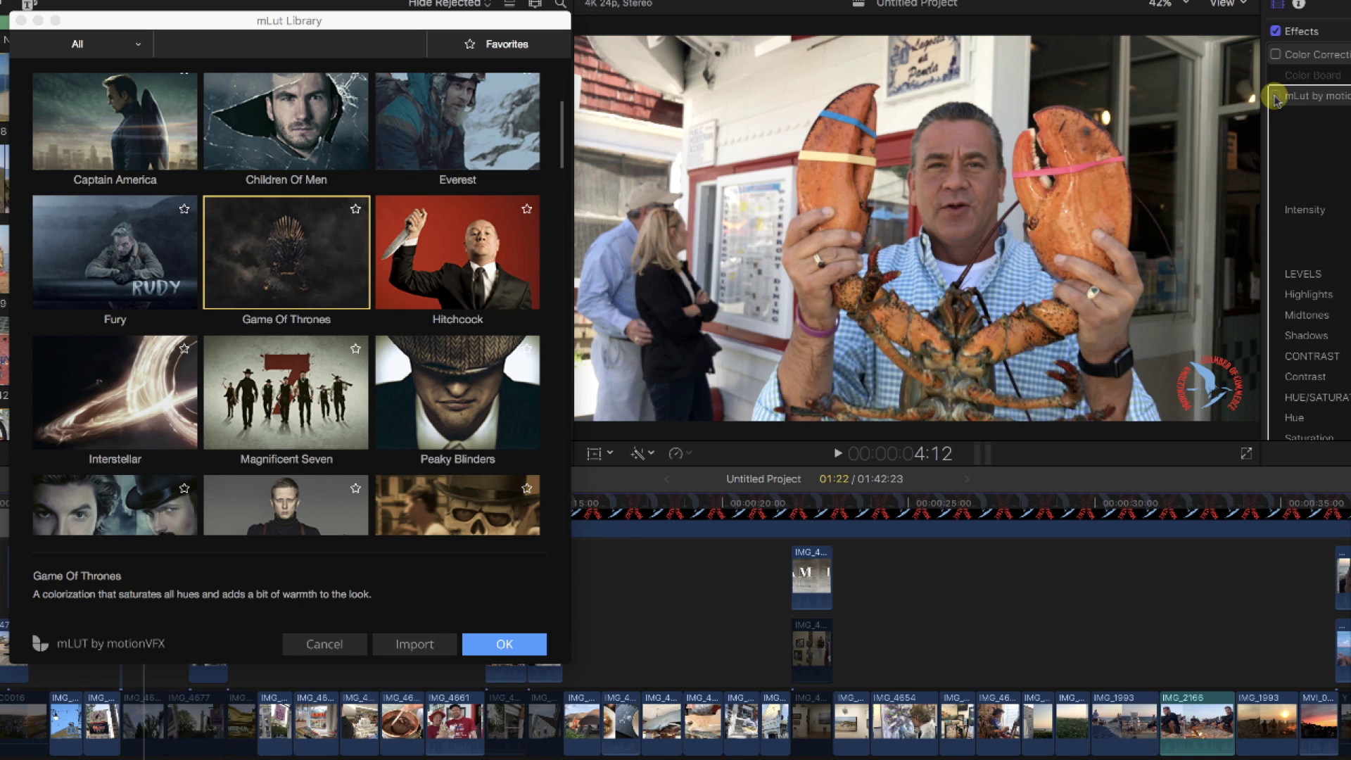
click(1275, 96)
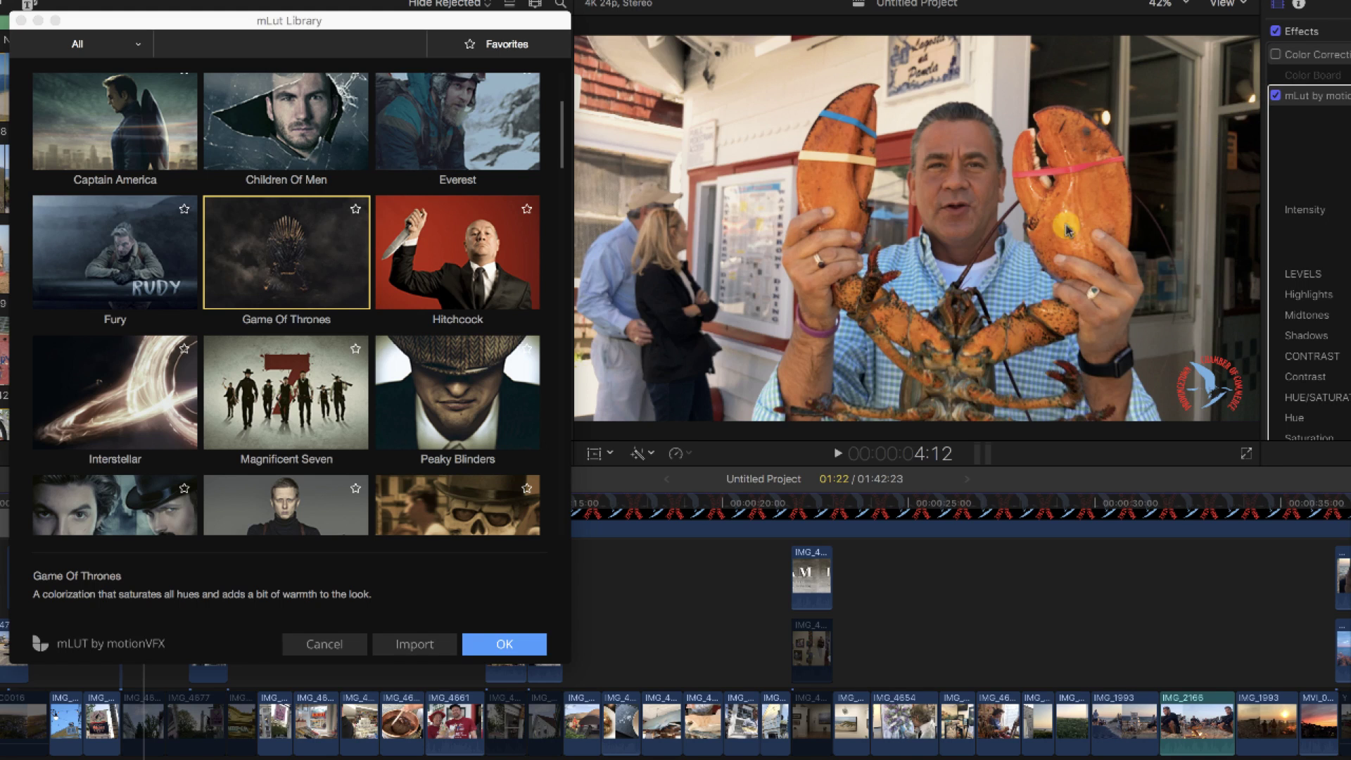
Step: Try the Whiplash LUT on the clip and replace it with The Martian
scroll(425, 399, down, 4)
scroll(425, 399, down, 3)
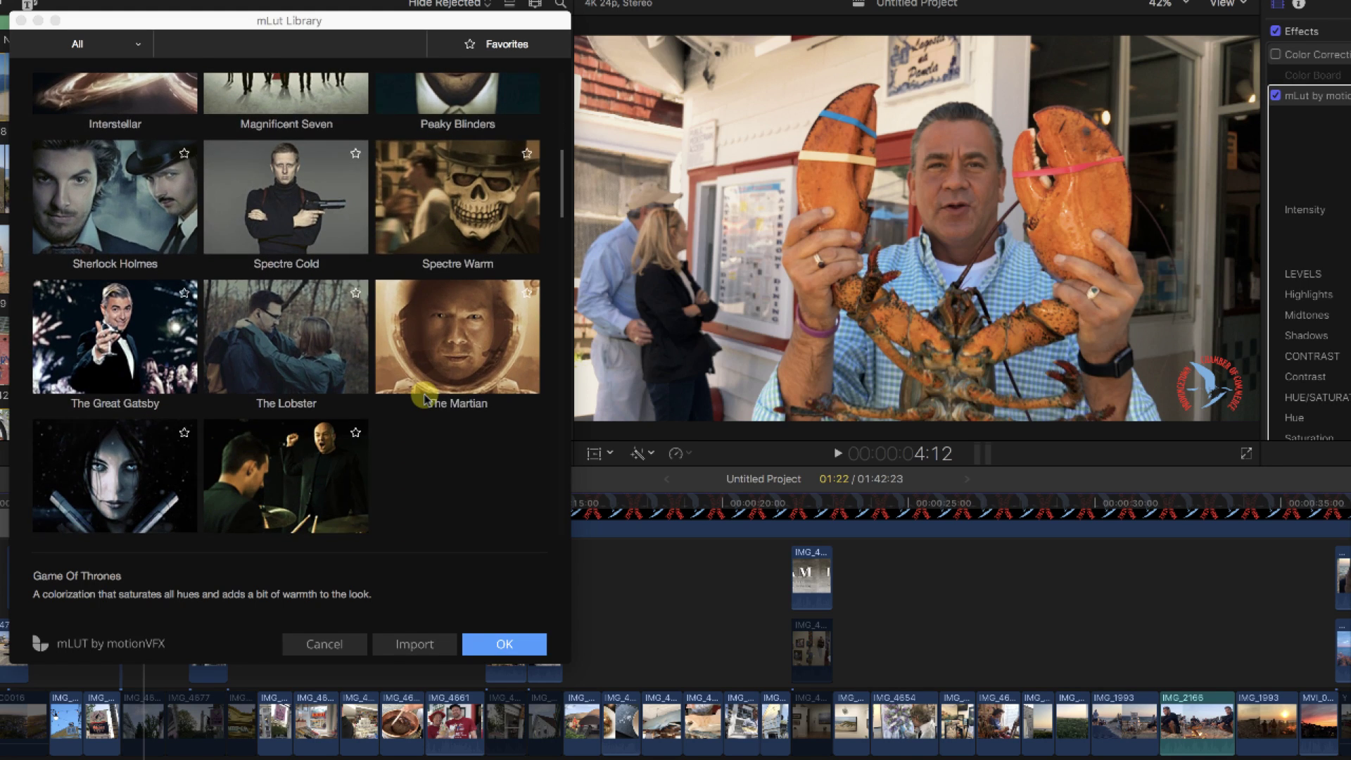
click(324, 466)
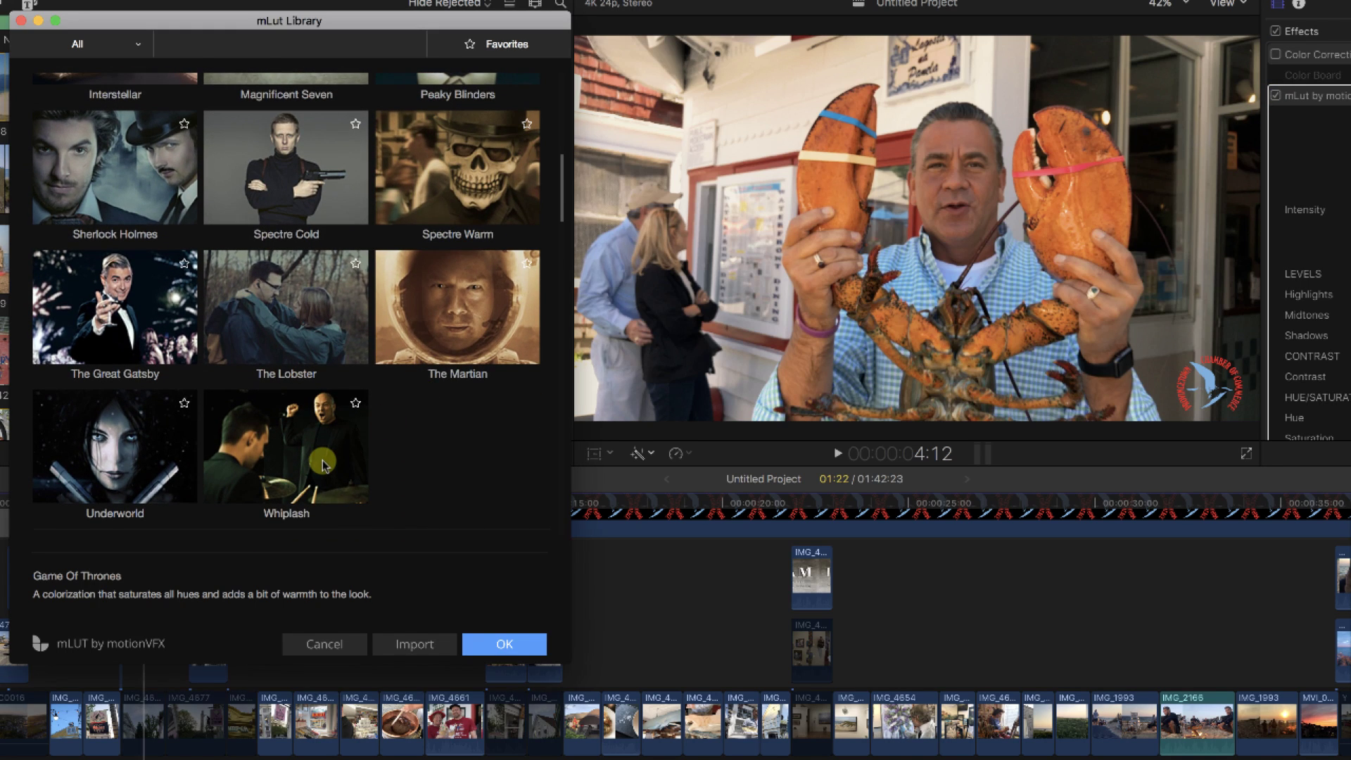
click(324, 466)
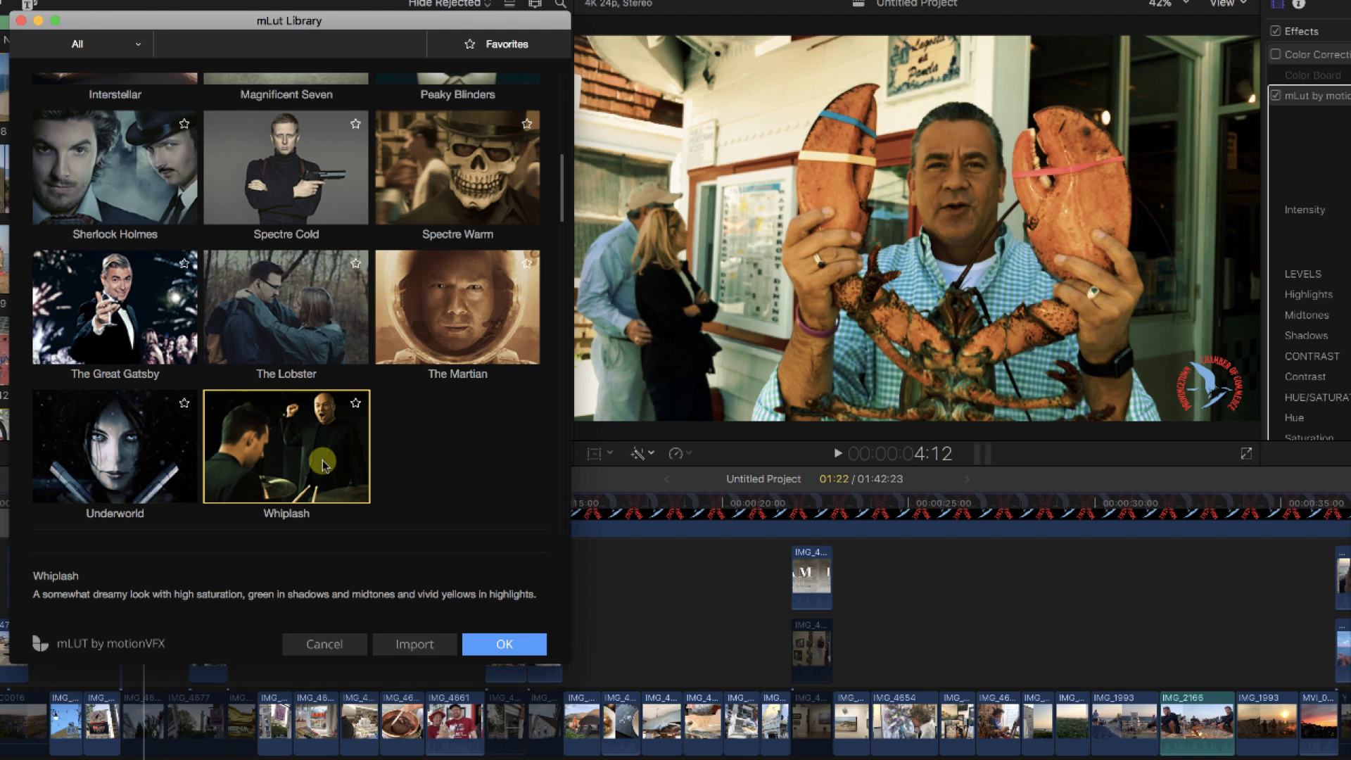
click(467, 311)
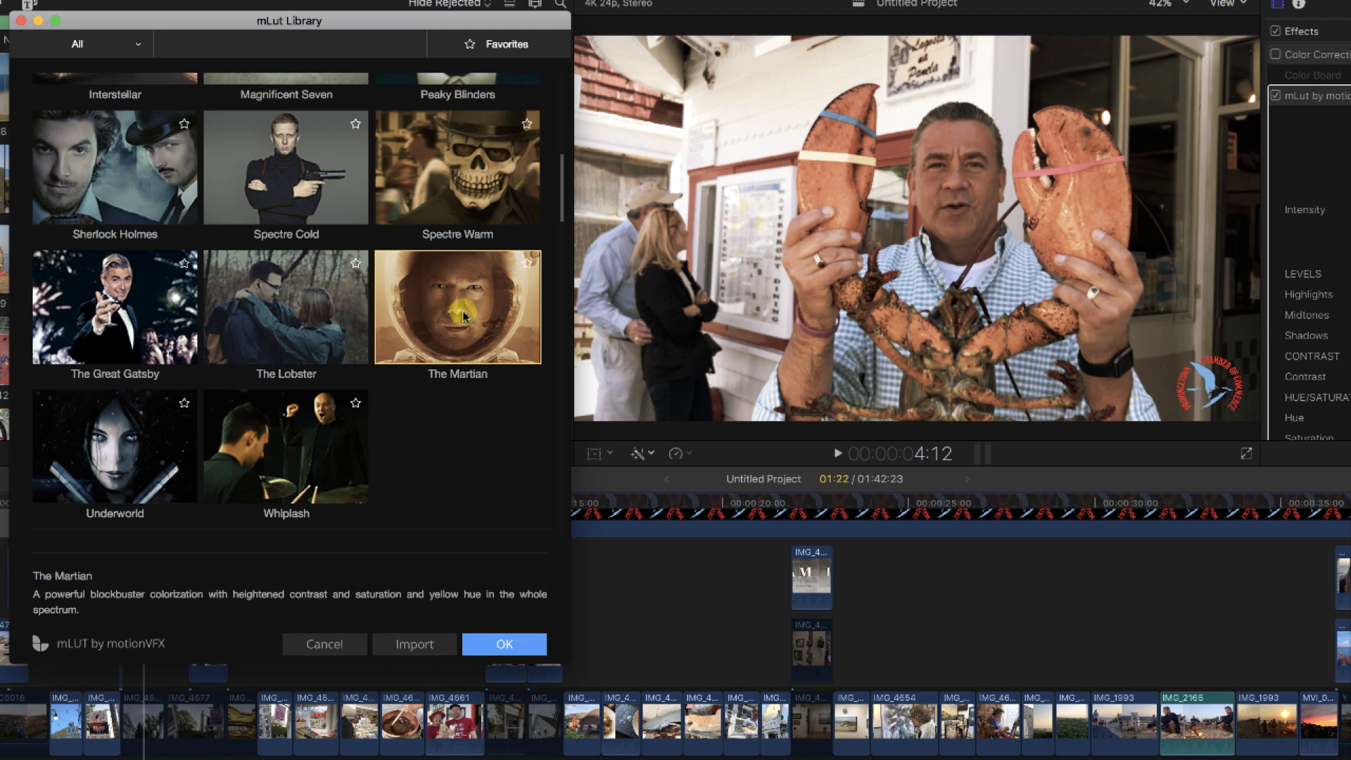
Step: Look through the library's Free and Utility LOG to Rec709 LUT groups and return to the start of Blockbuster 2
scroll(282, 359, down, 10)
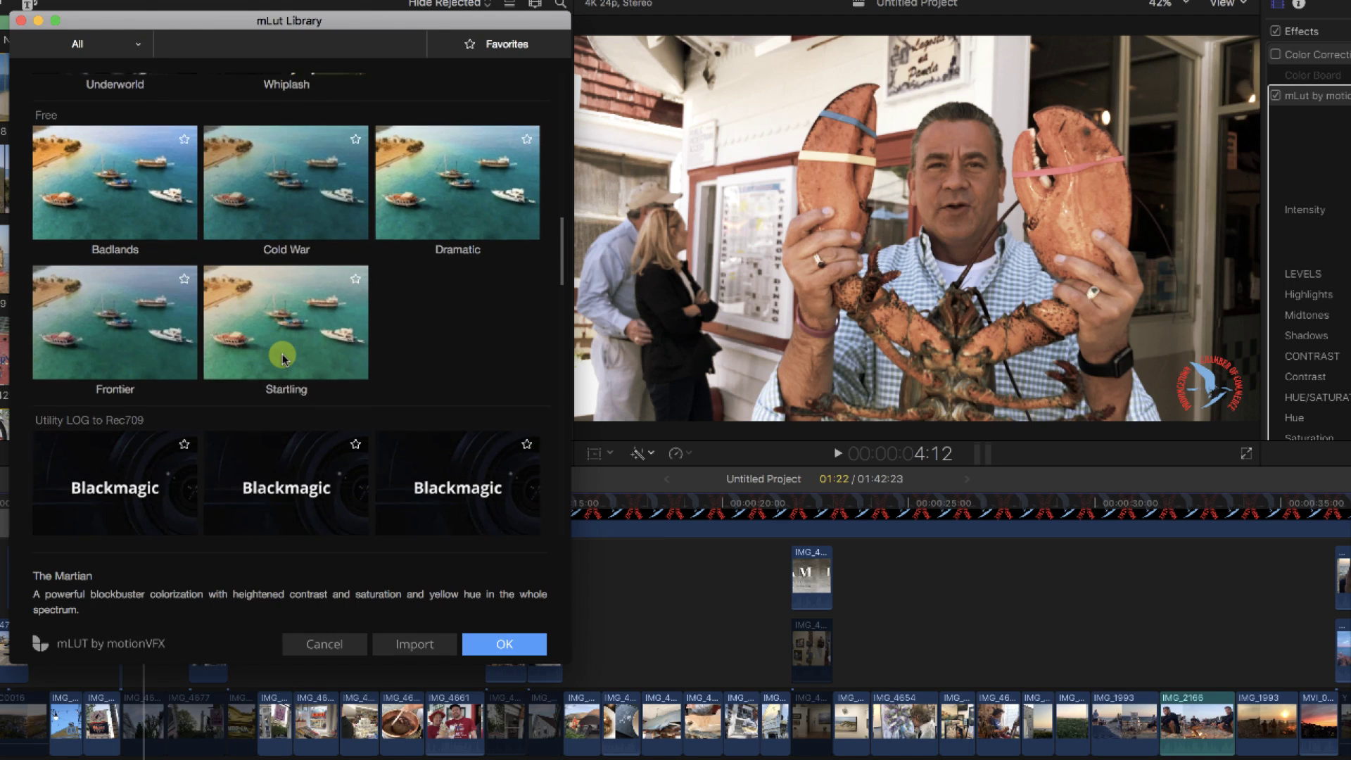
scroll(282, 358, down, 10)
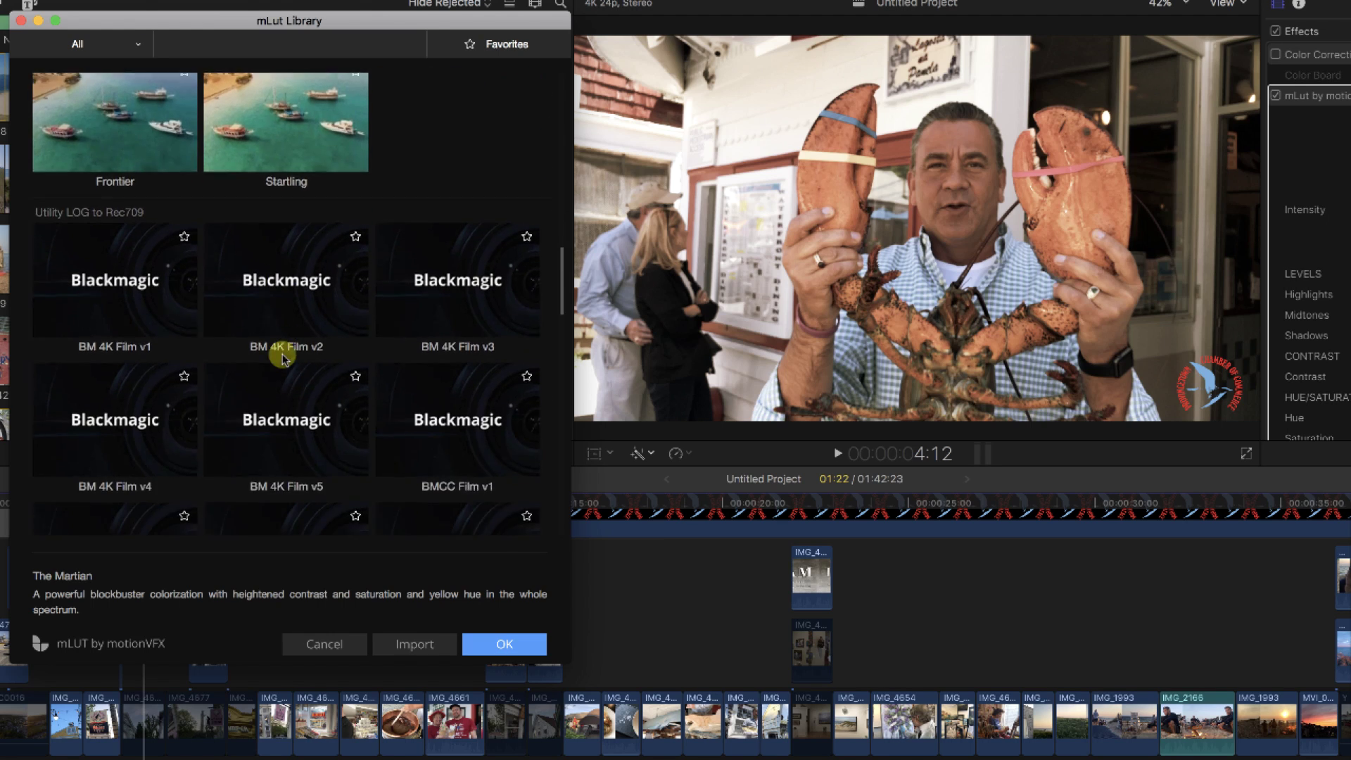
scroll(282, 357, down, 1)
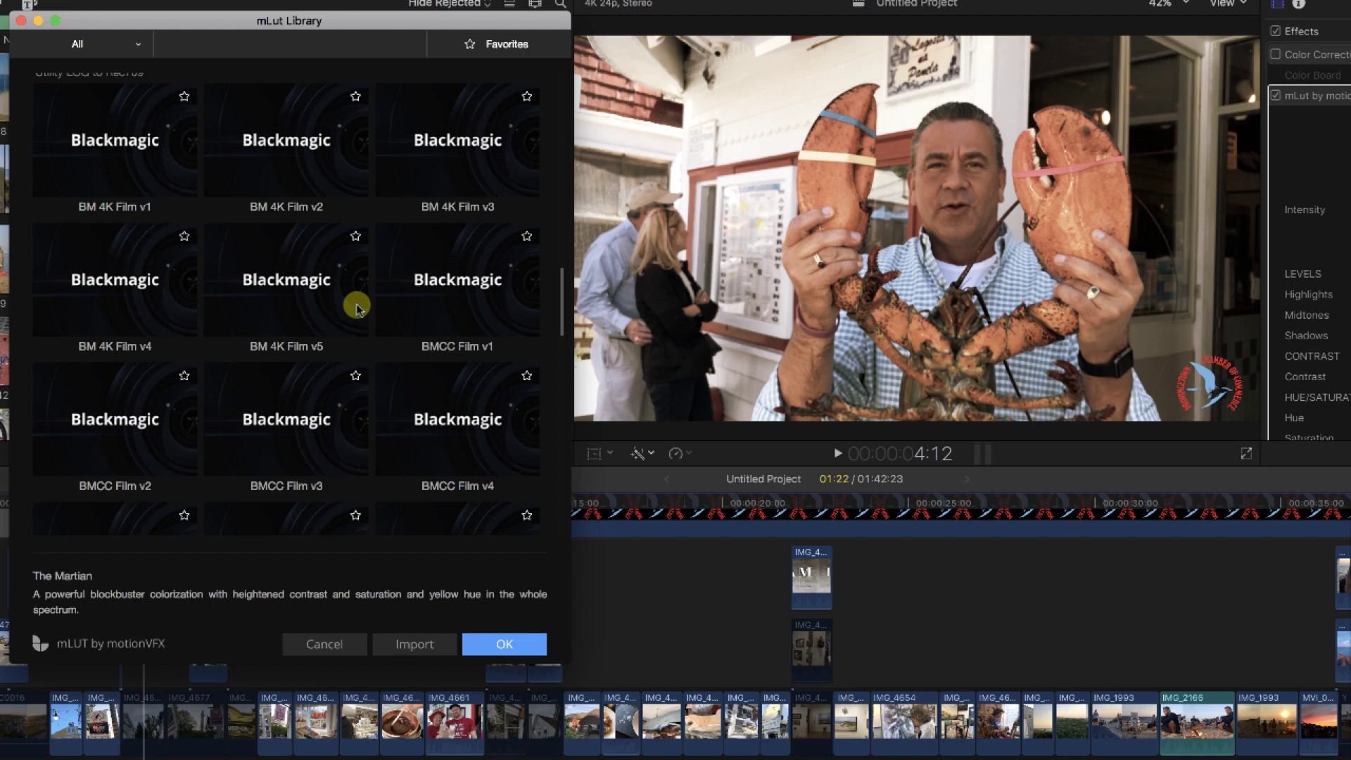
scroll(357, 308, down, 1)
scroll(357, 308, down, 5)
scroll(357, 307, up, 6)
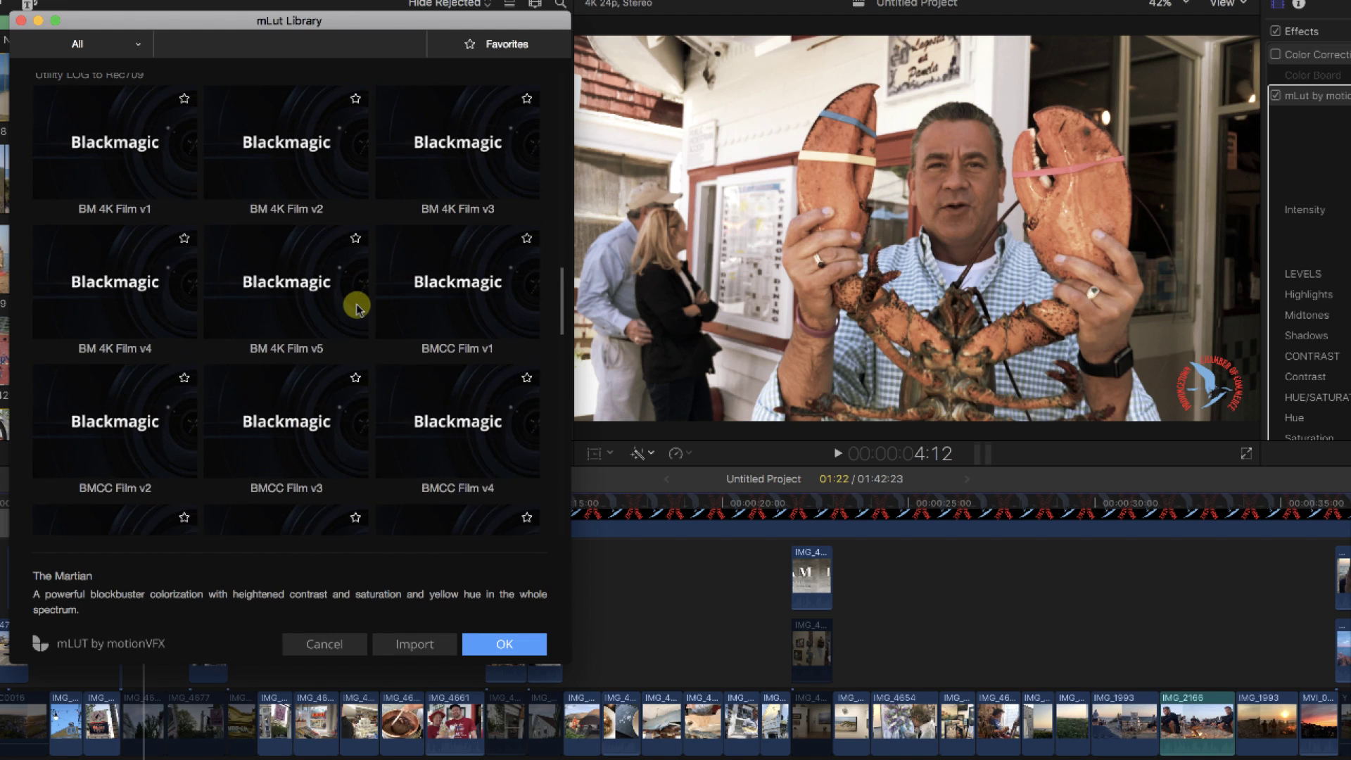
scroll(357, 308, up, 3)
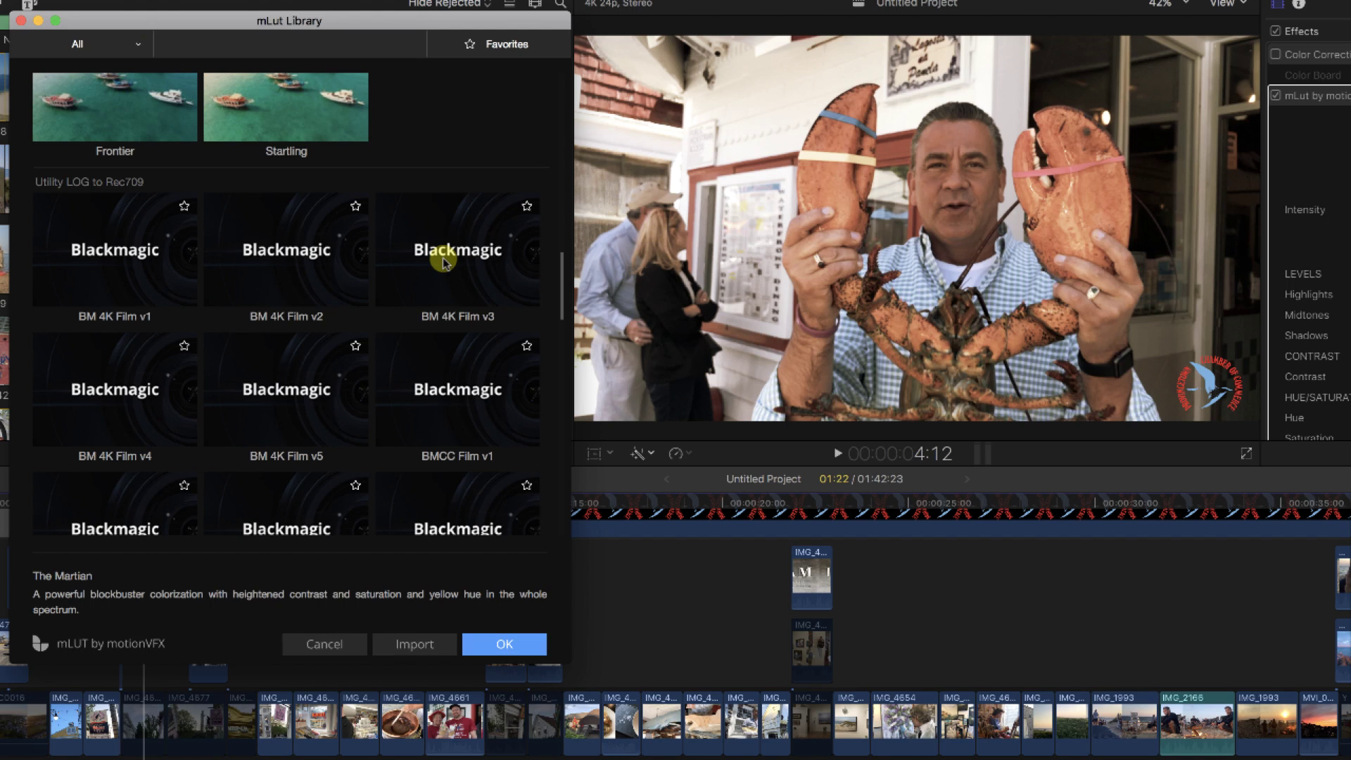
scroll(432, 331, up, 15)
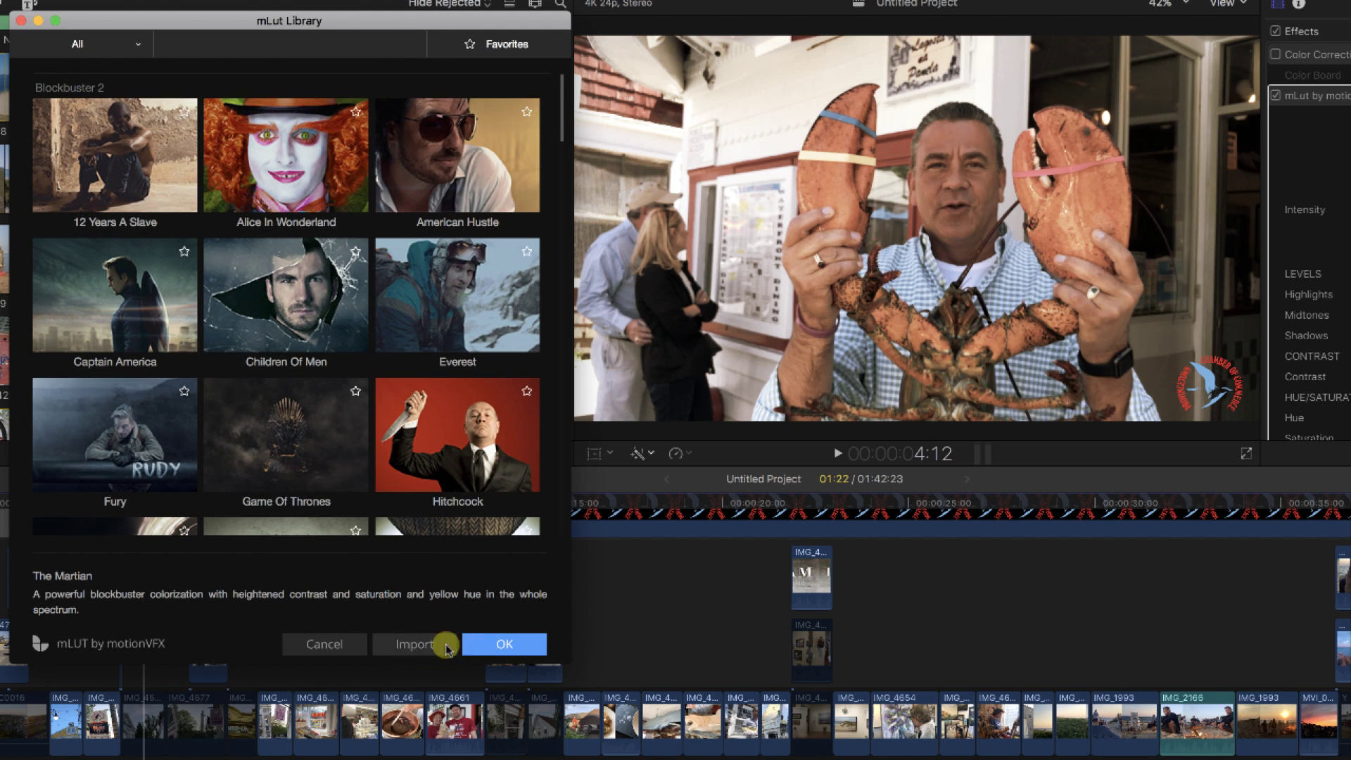
Step: Cancel The Martian selection, reopen the mLut Library, preview Children Of Men and apply the Game Of Thrones LUT to the clip
click(322, 645)
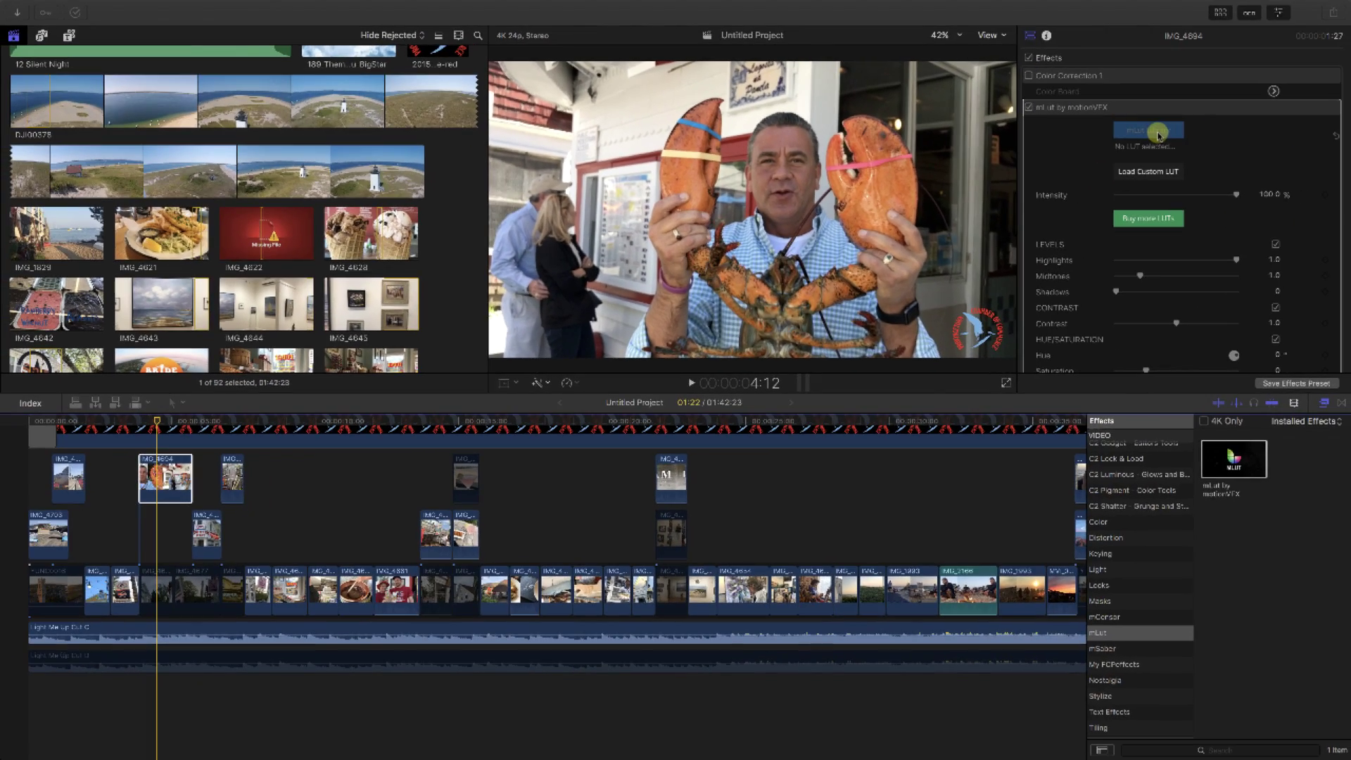
click(1157, 132)
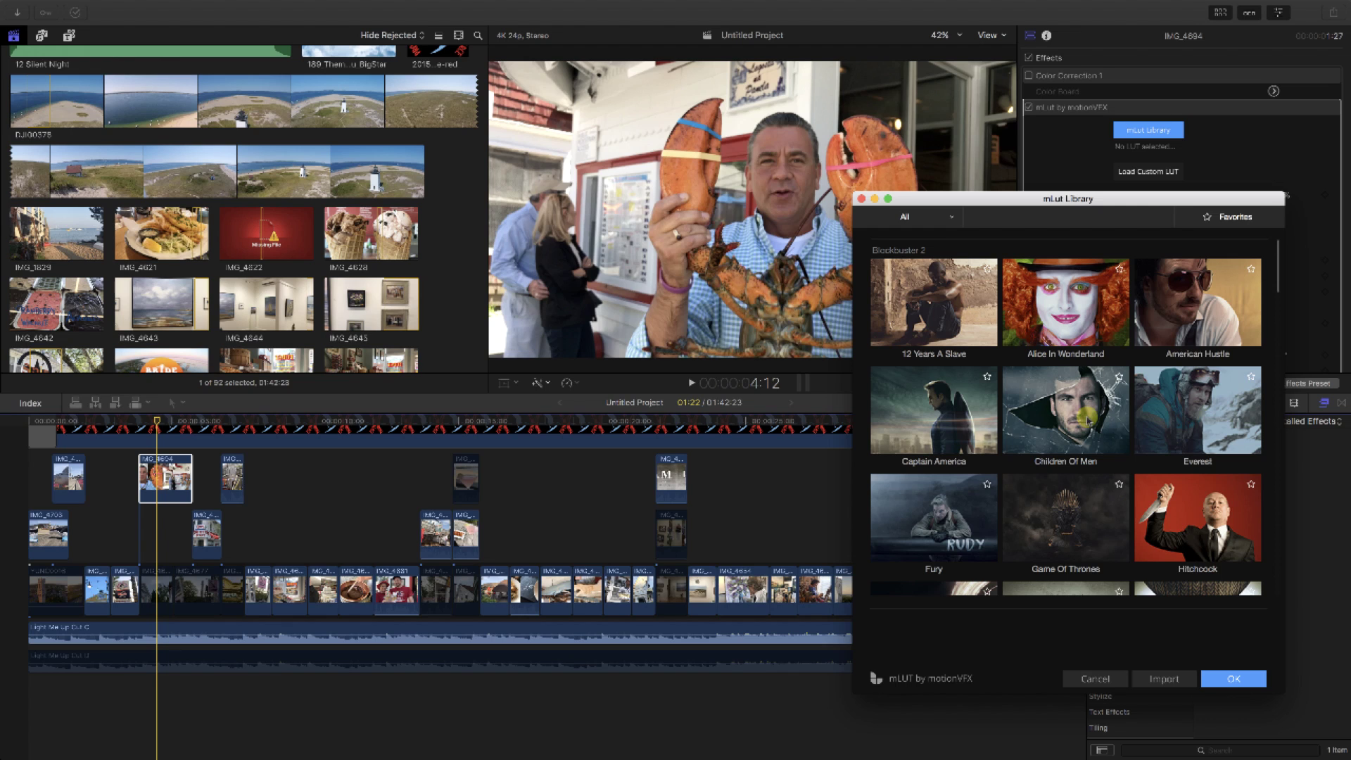
click(1087, 417)
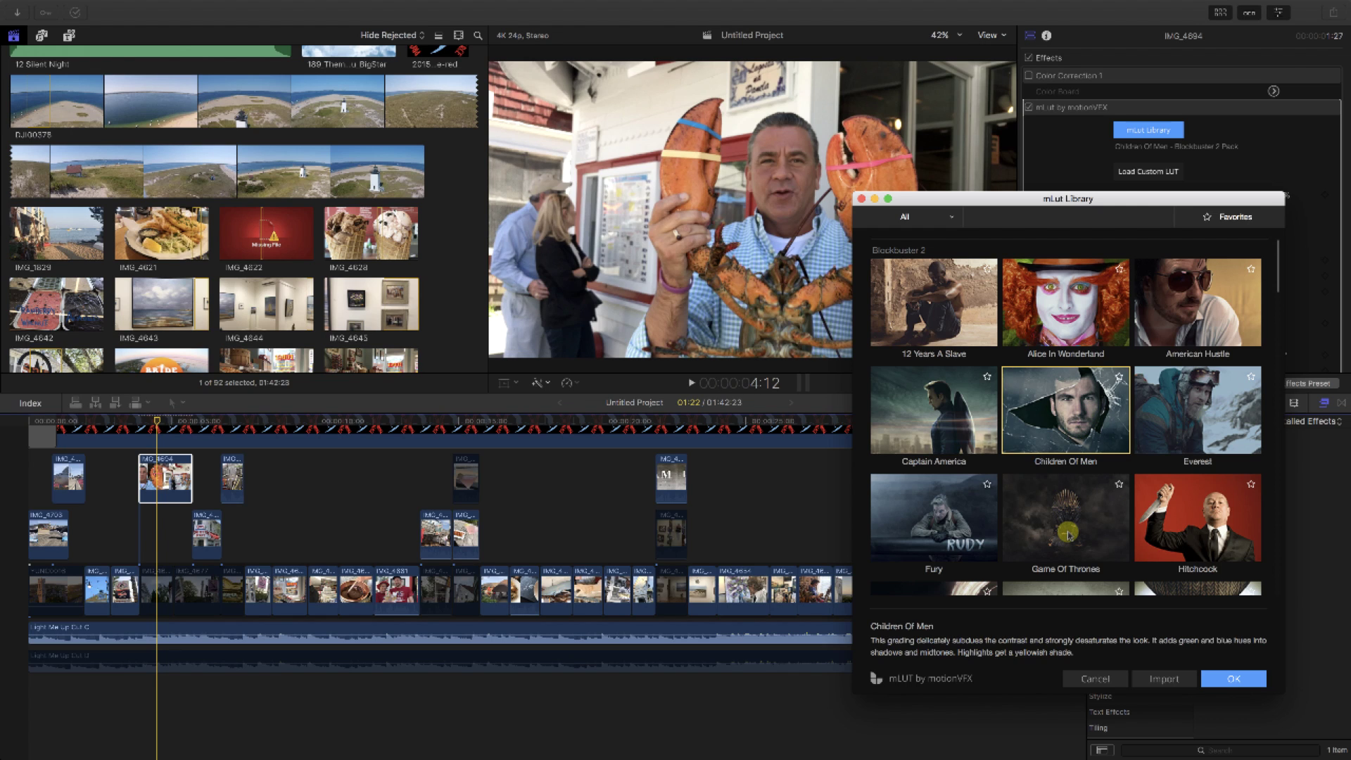
click(1068, 534)
click(1224, 678)
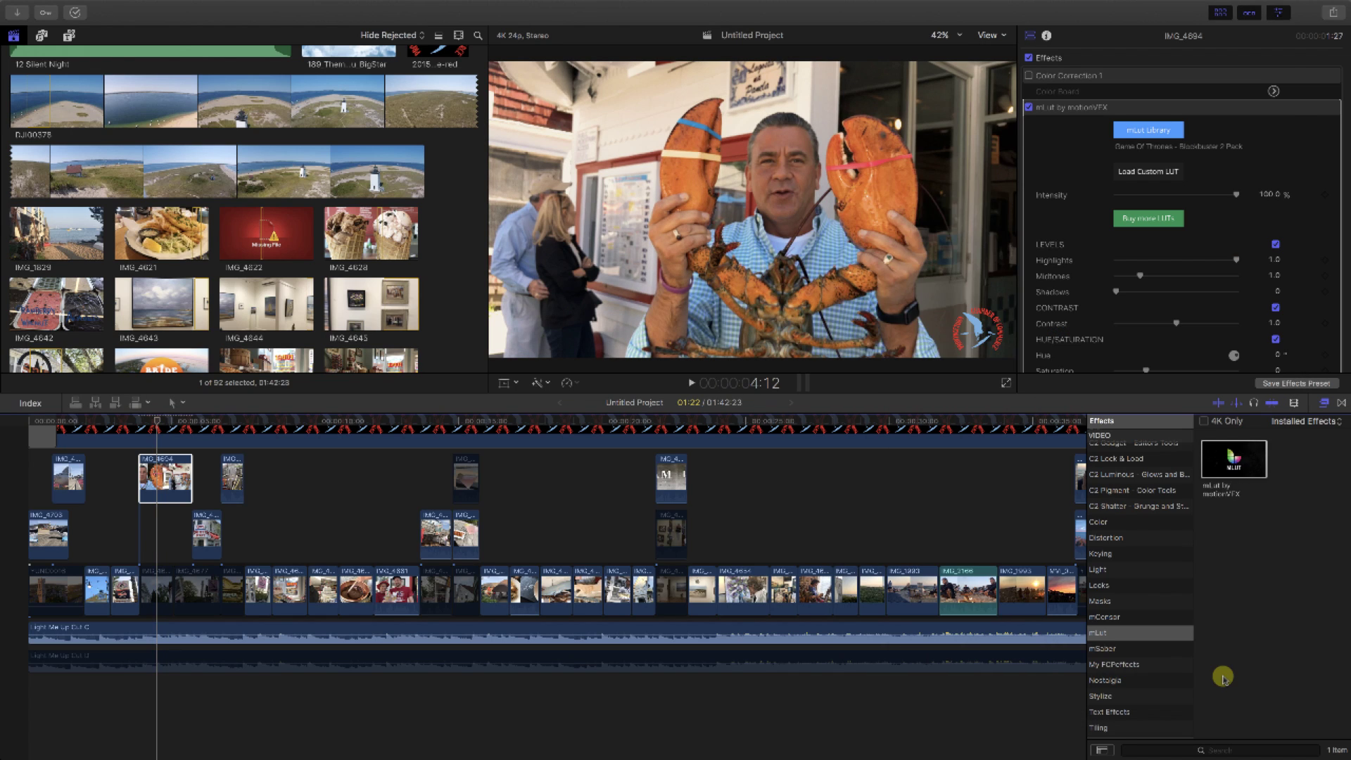
Step: Skim through the graded lobster clip from its start to review the look
click(165, 427)
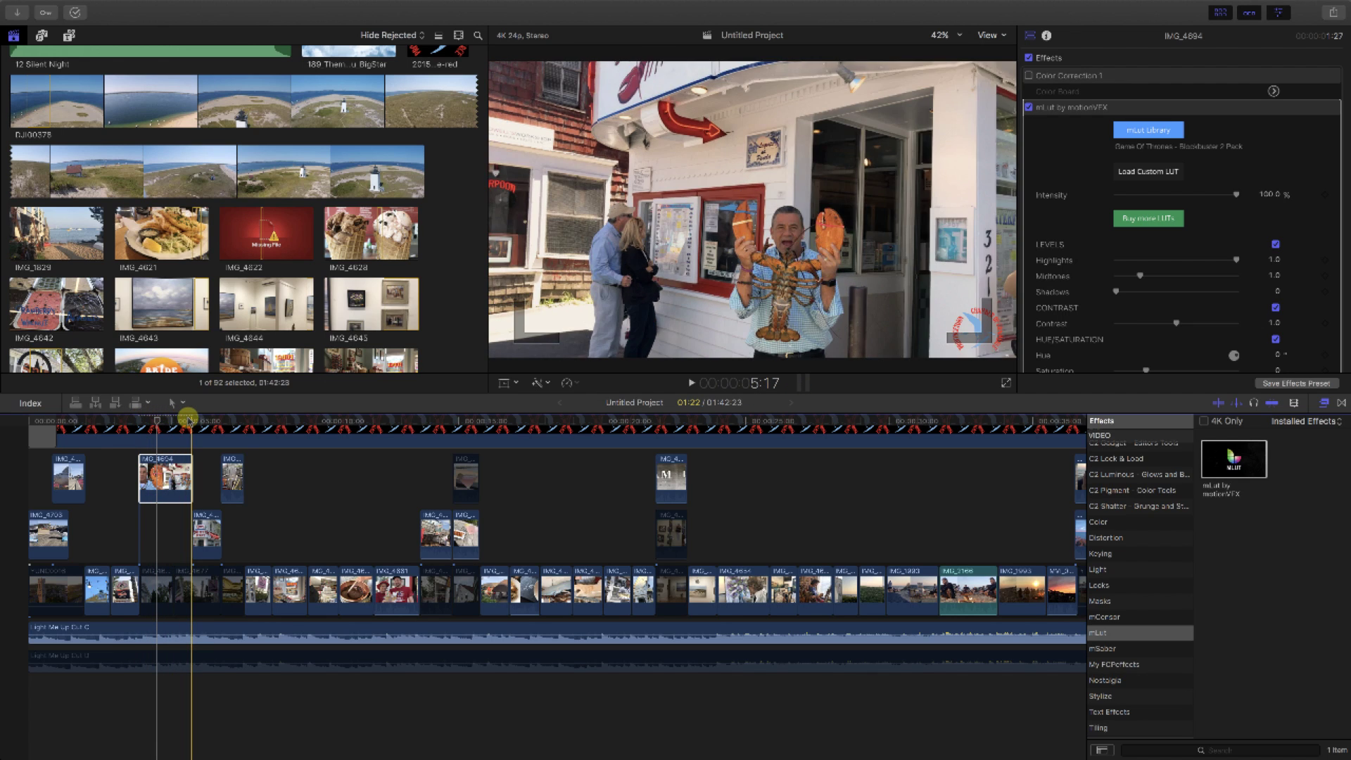
click(140, 420)
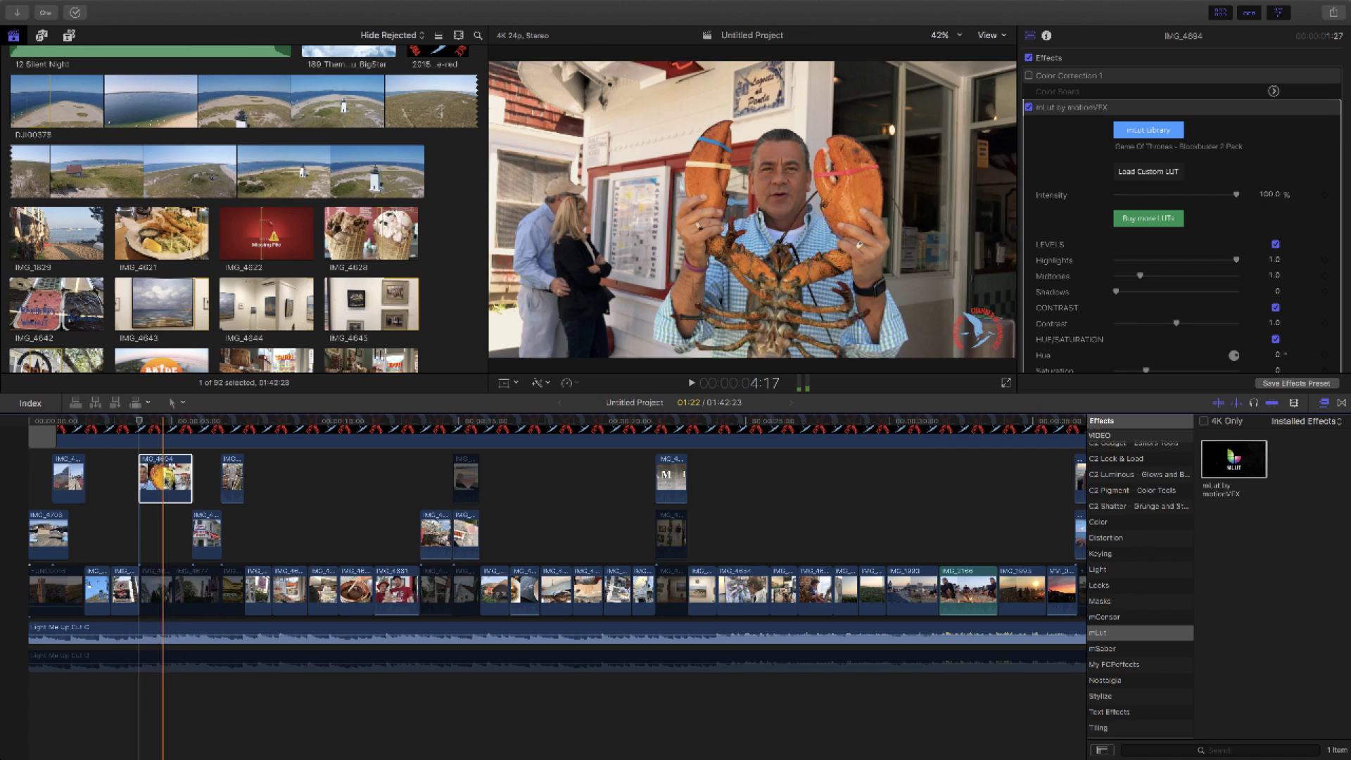
key(s)
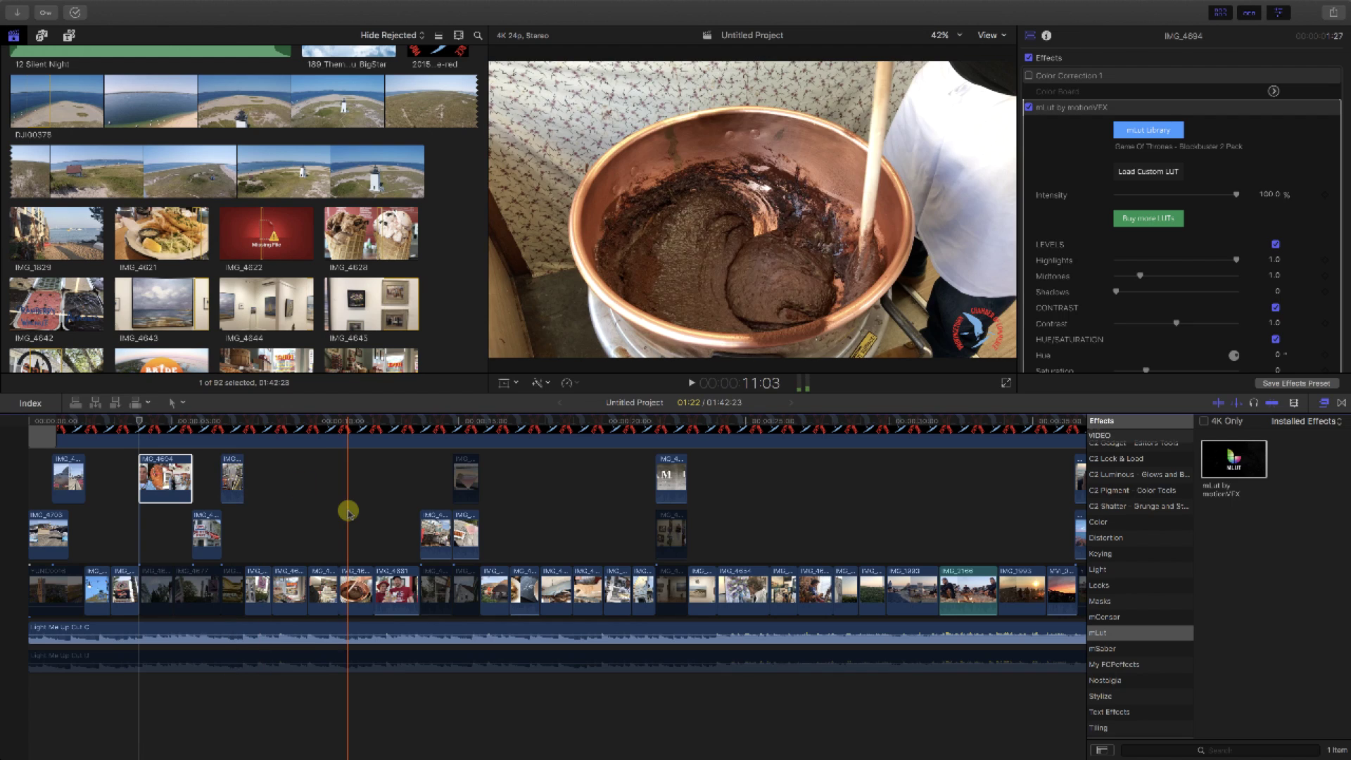
Step: Select every clip in the timeline except both audio tracks, the long logo overlay and the already graded lobster clip
key(super+a)
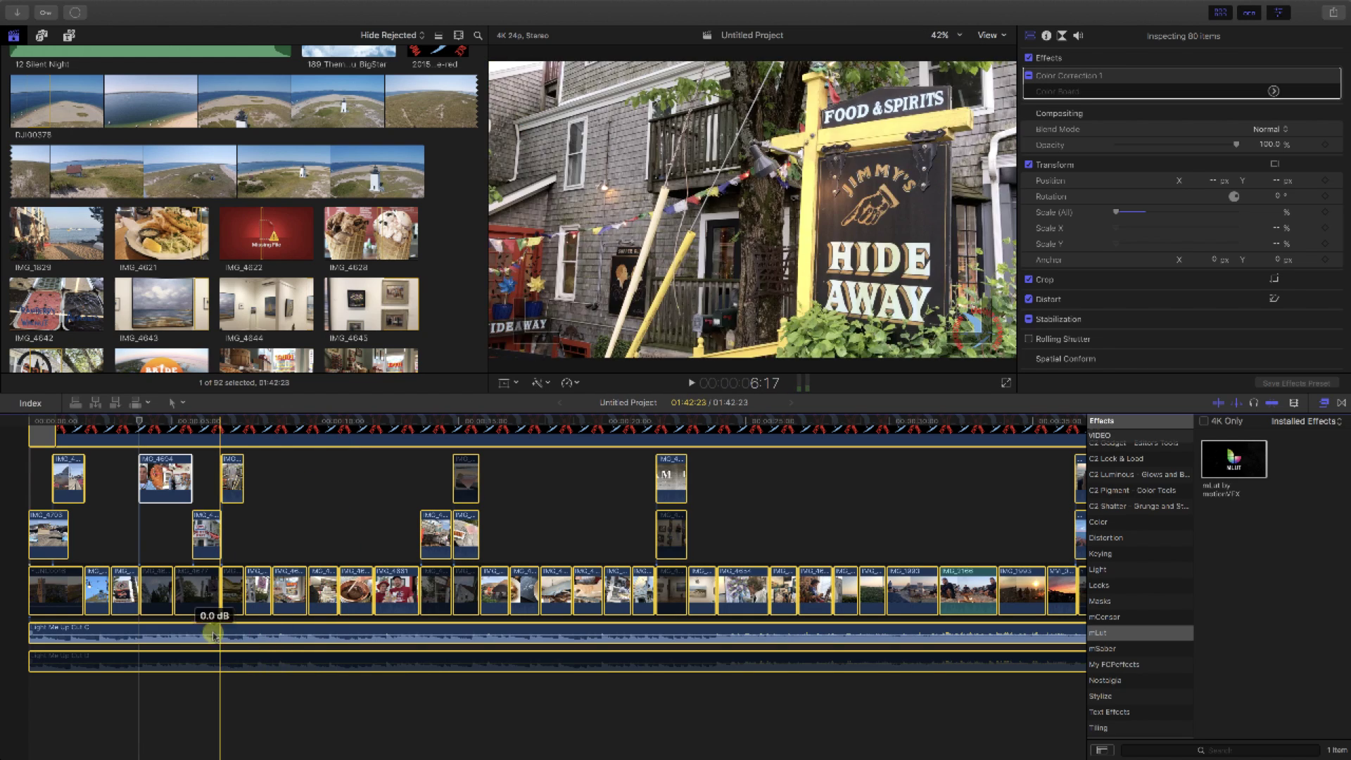
super+click(208, 634)
super+click(162, 433)
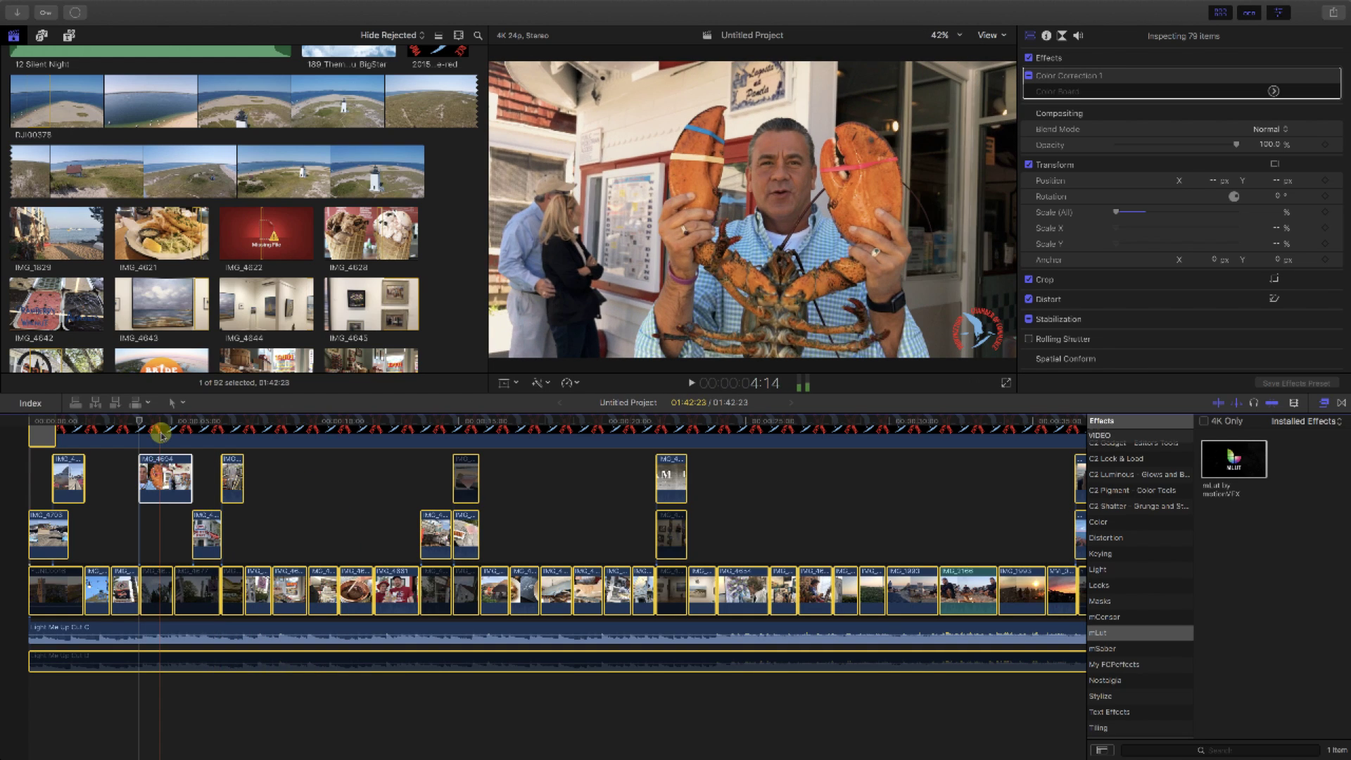
super+click(160, 480)
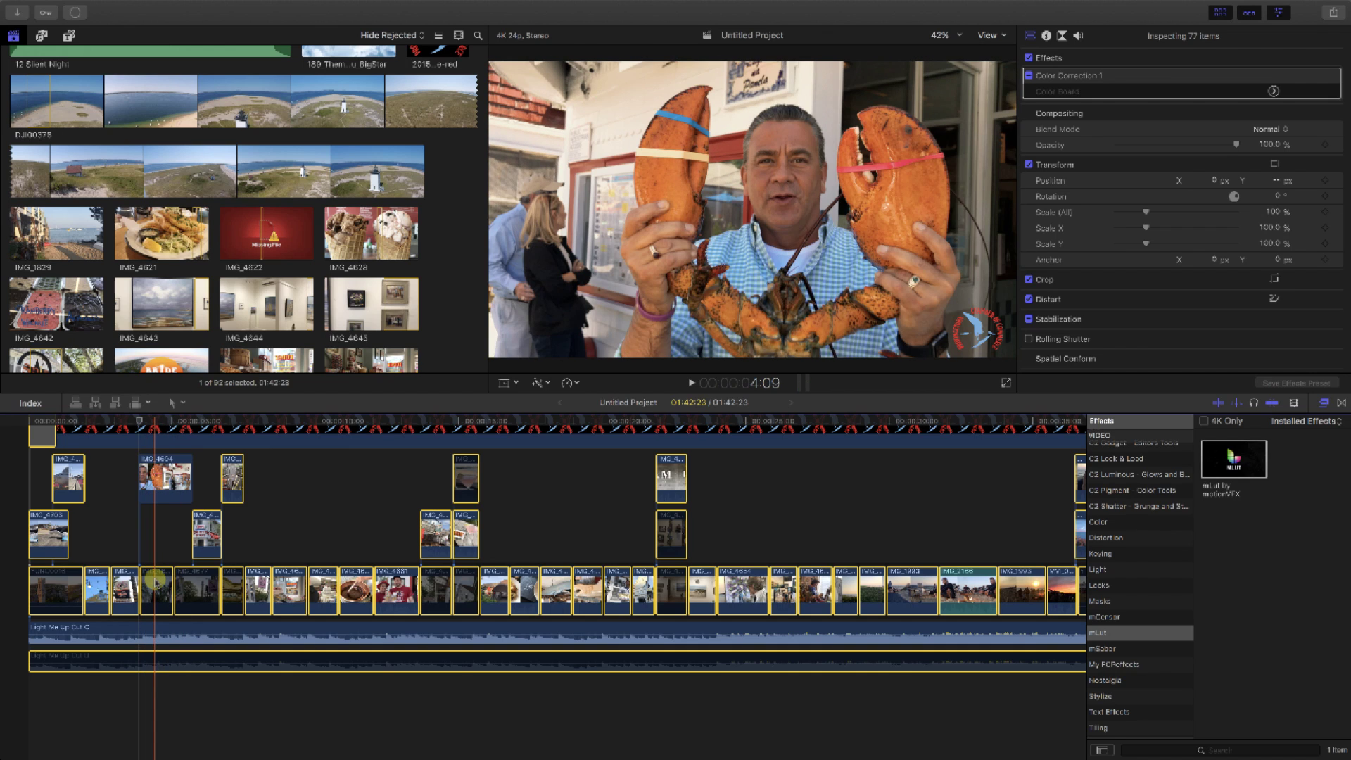
super+click(283, 660)
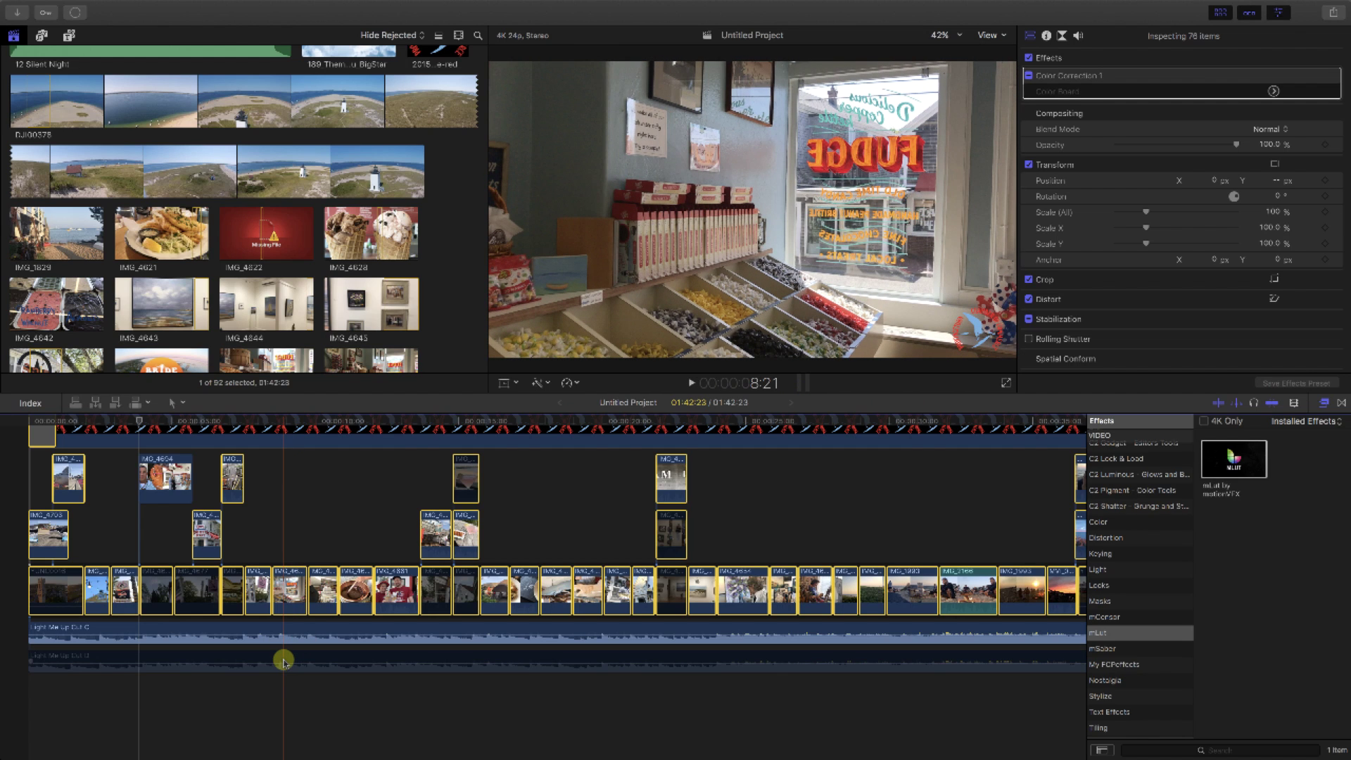